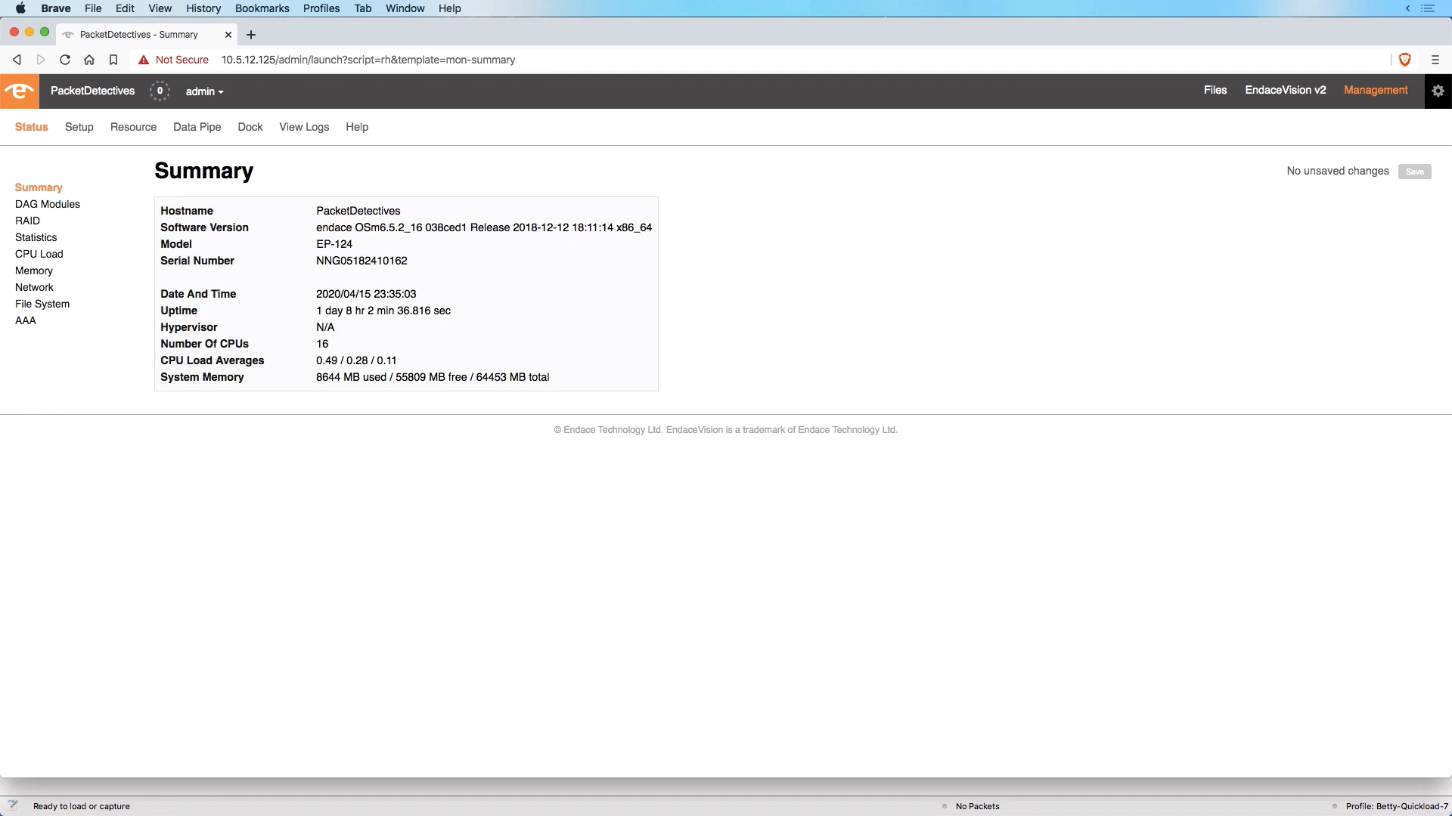
Look up the TCPDump syntax filters among the probe's resources and open the data pipe configuration
{"action": "left_click", "coordinate": [148, 129]}
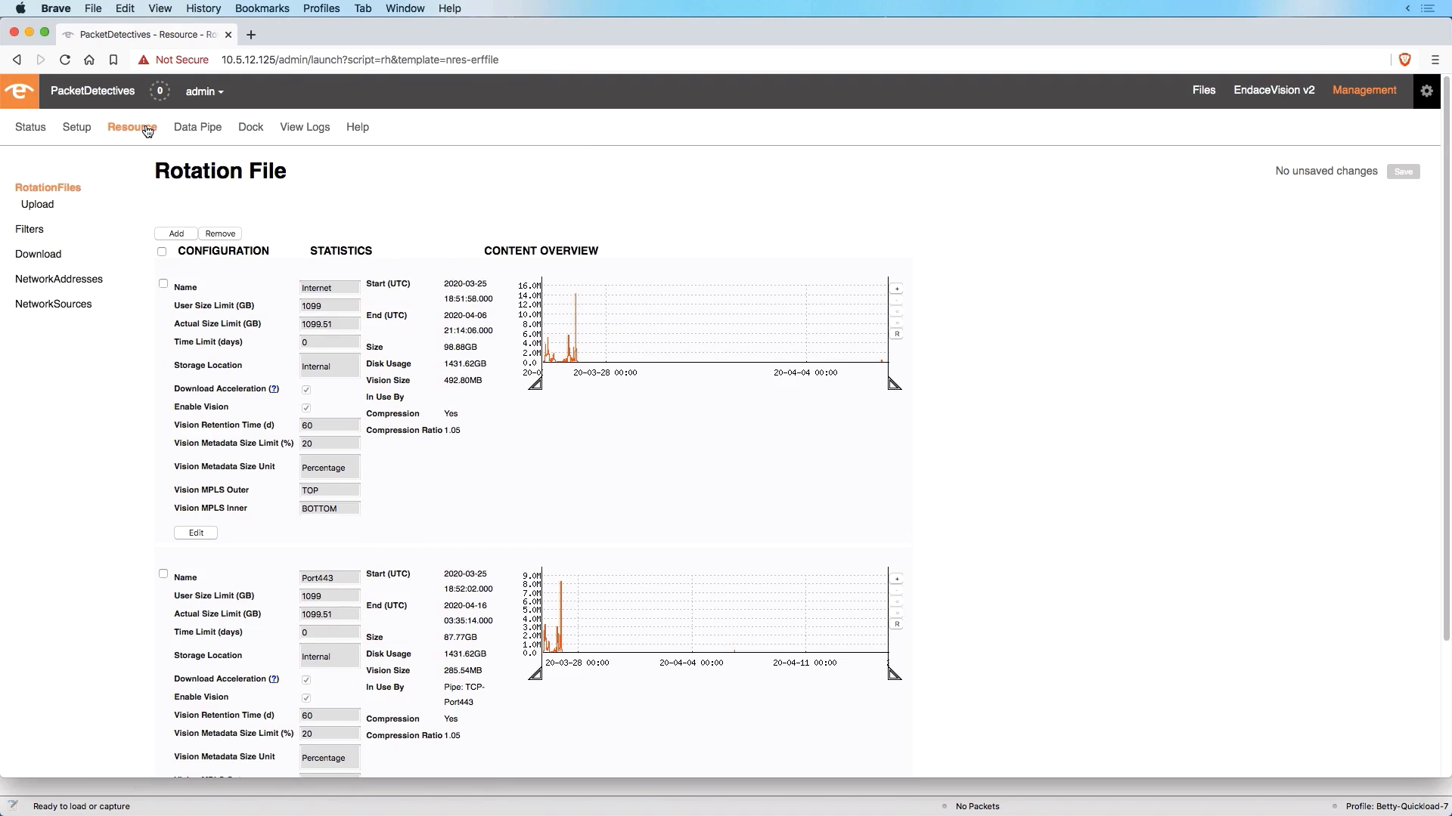
{"action": "left_click", "coordinate": [31, 230]}
{"action": "left_click", "coordinate": [309, 239]}
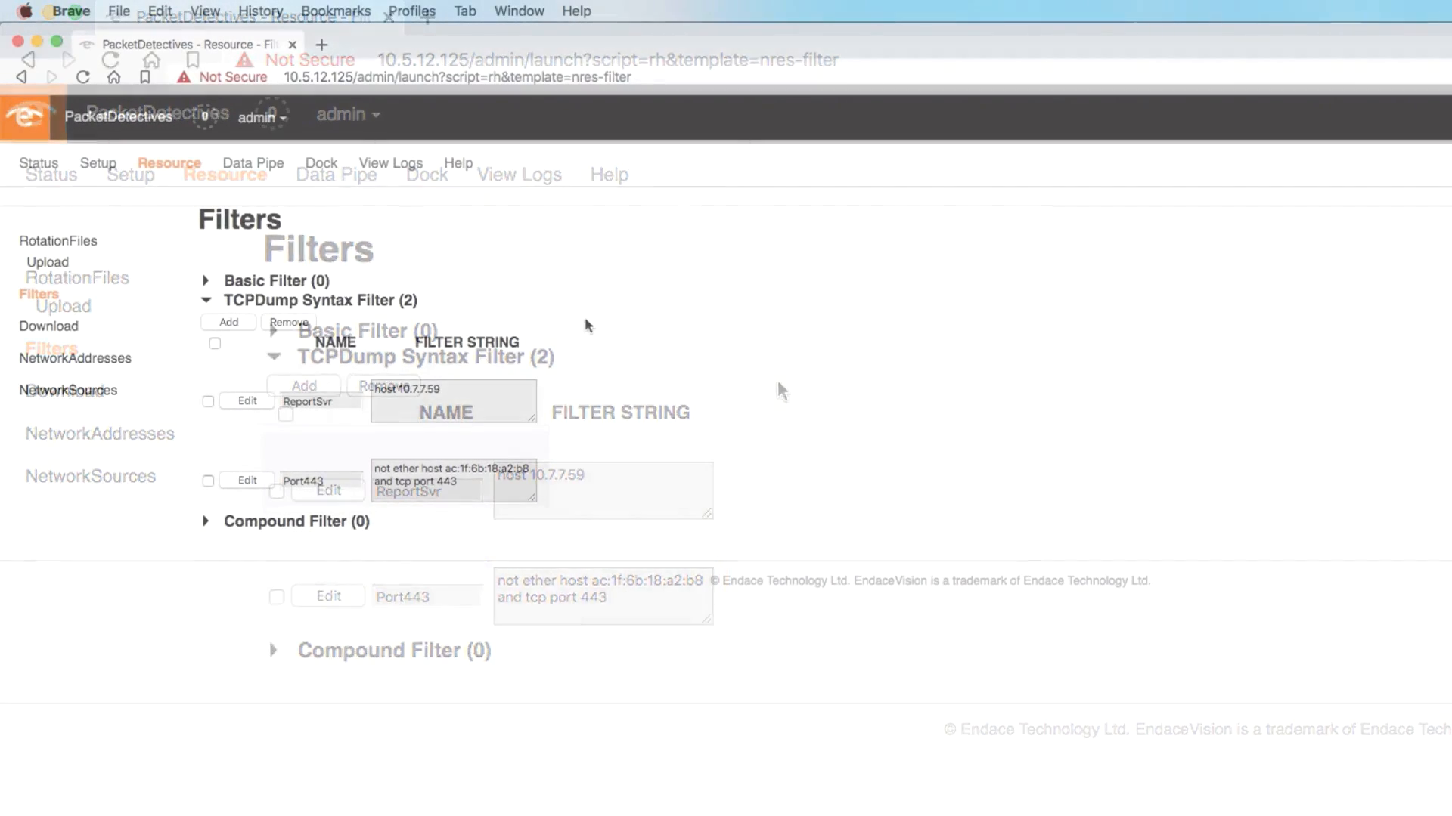
{"action": "left_click", "coordinate": [277, 168]}
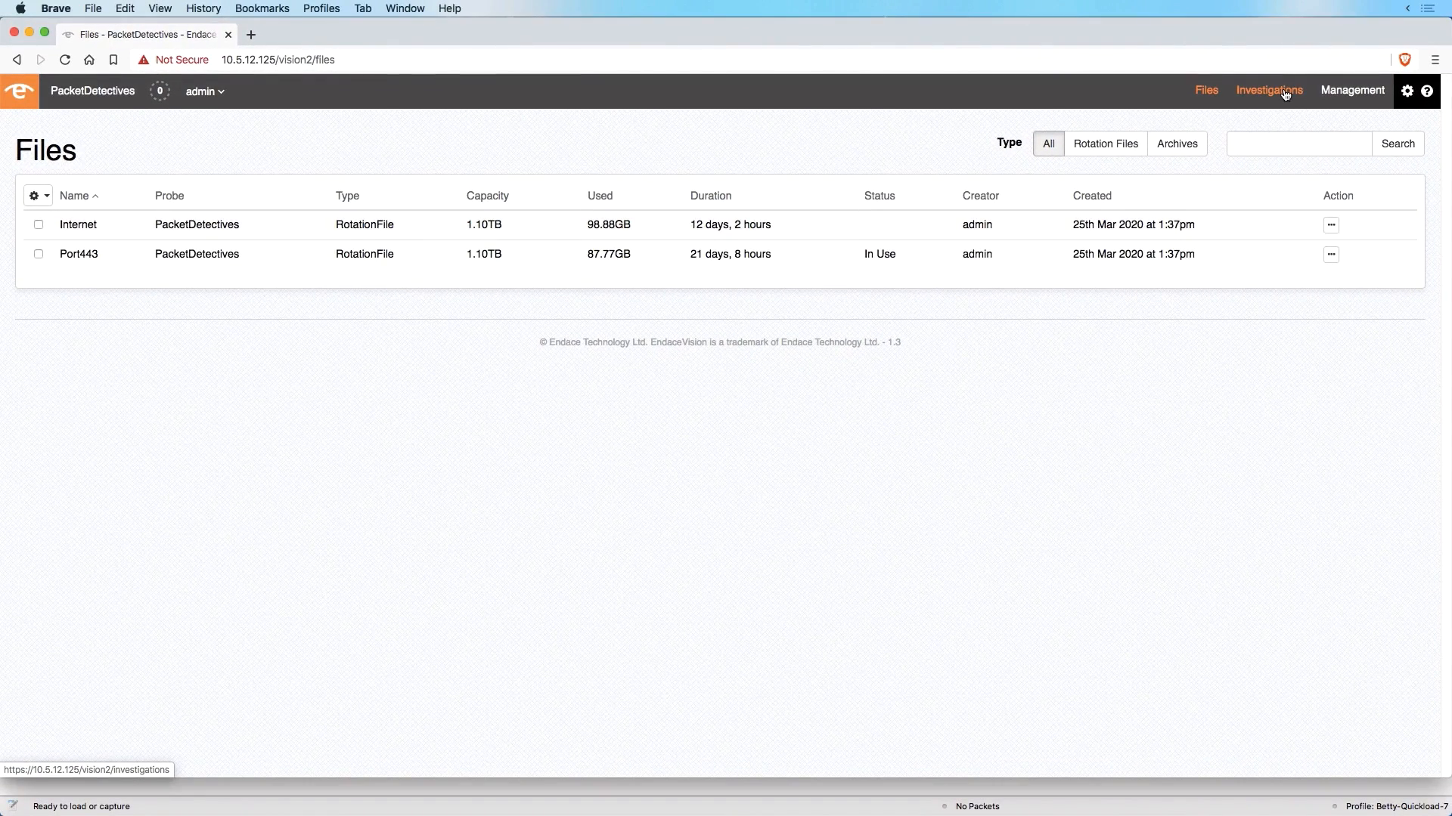
Open the TLS Audit investigation and look over its available filter types and time range
{"action": "left_click", "coordinate": [1286, 94]}
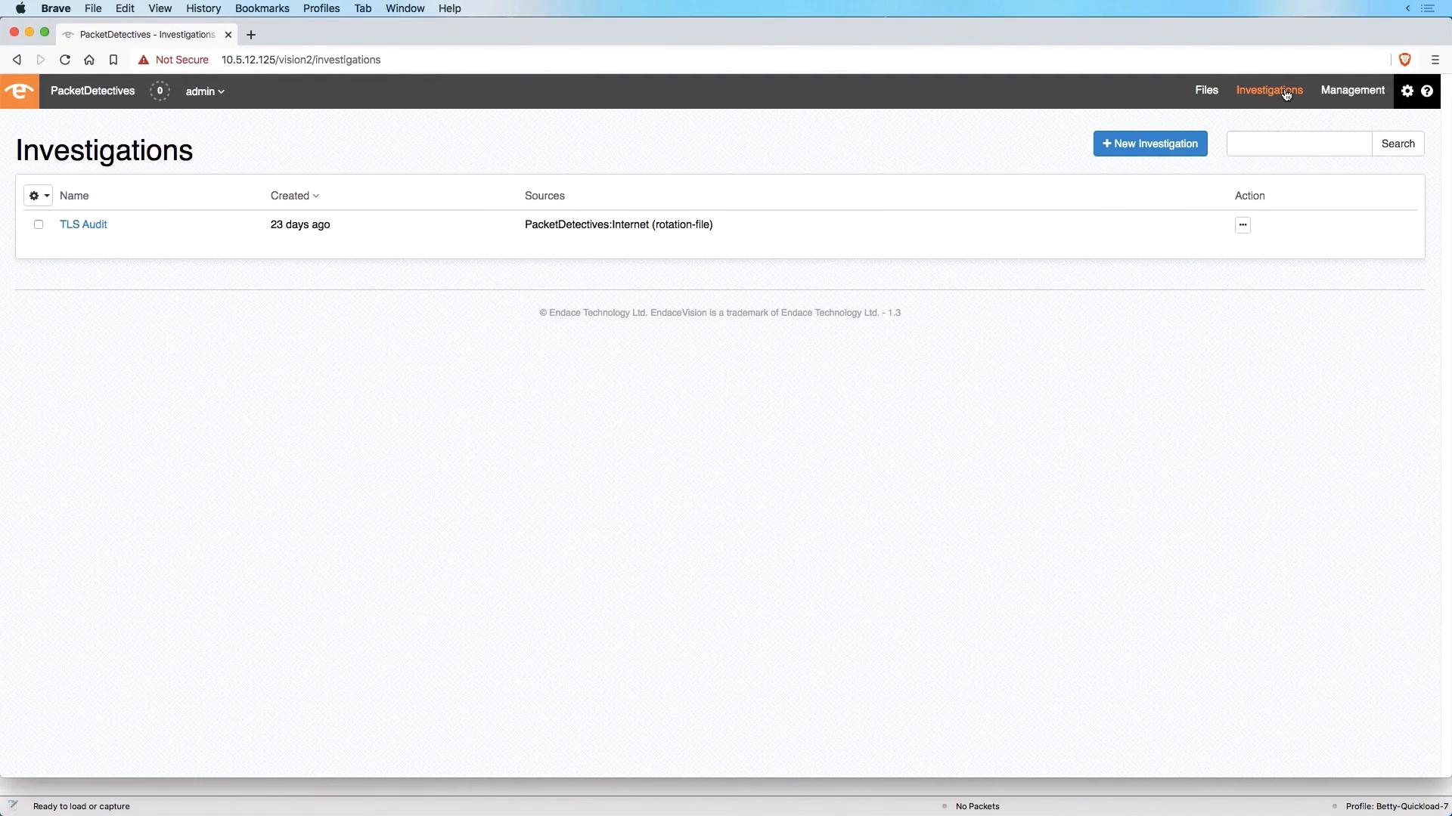
{"action": "left_click", "coordinate": [87, 224]}
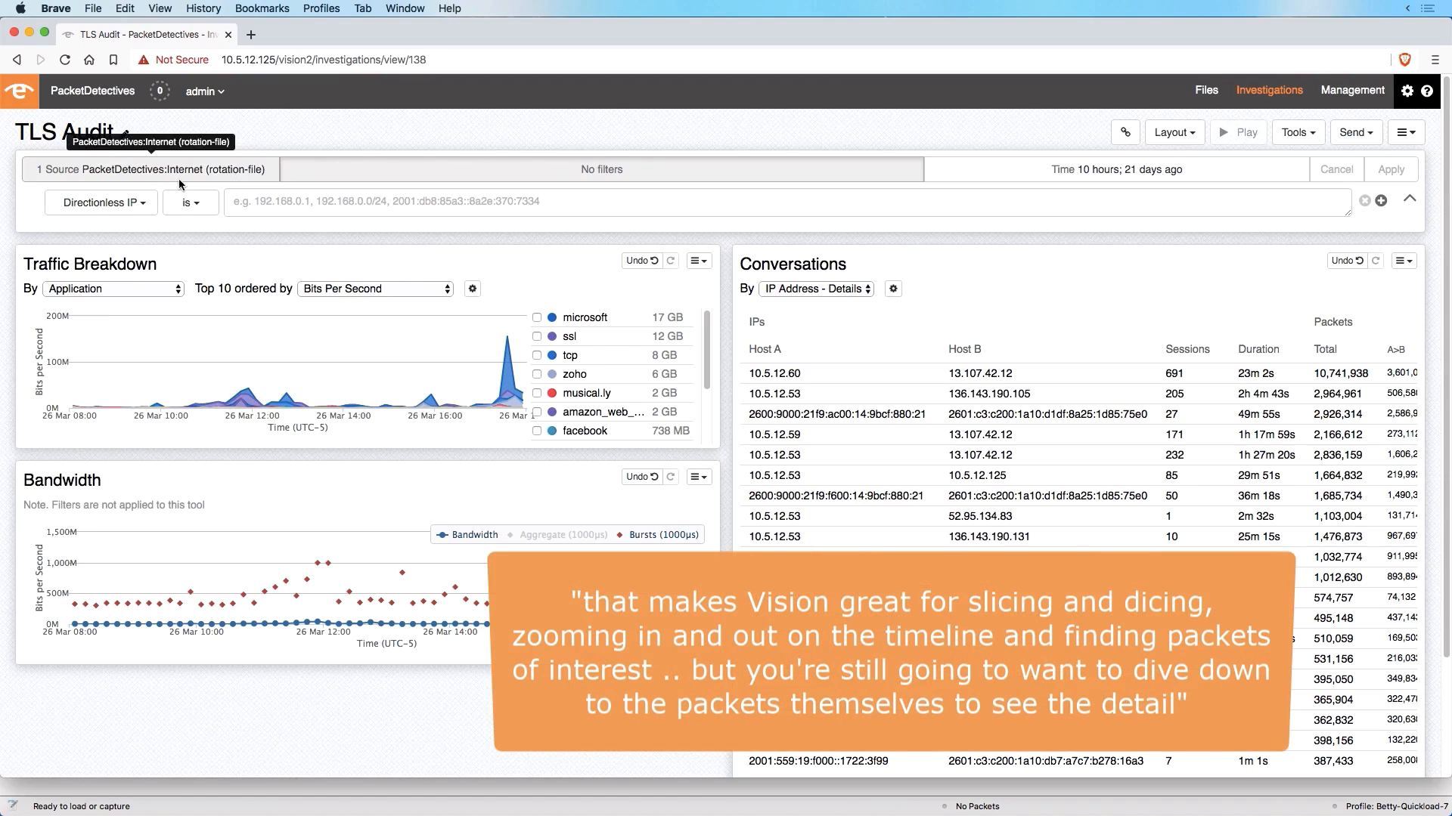
{"action": "left_click", "coordinate": [150, 206]}
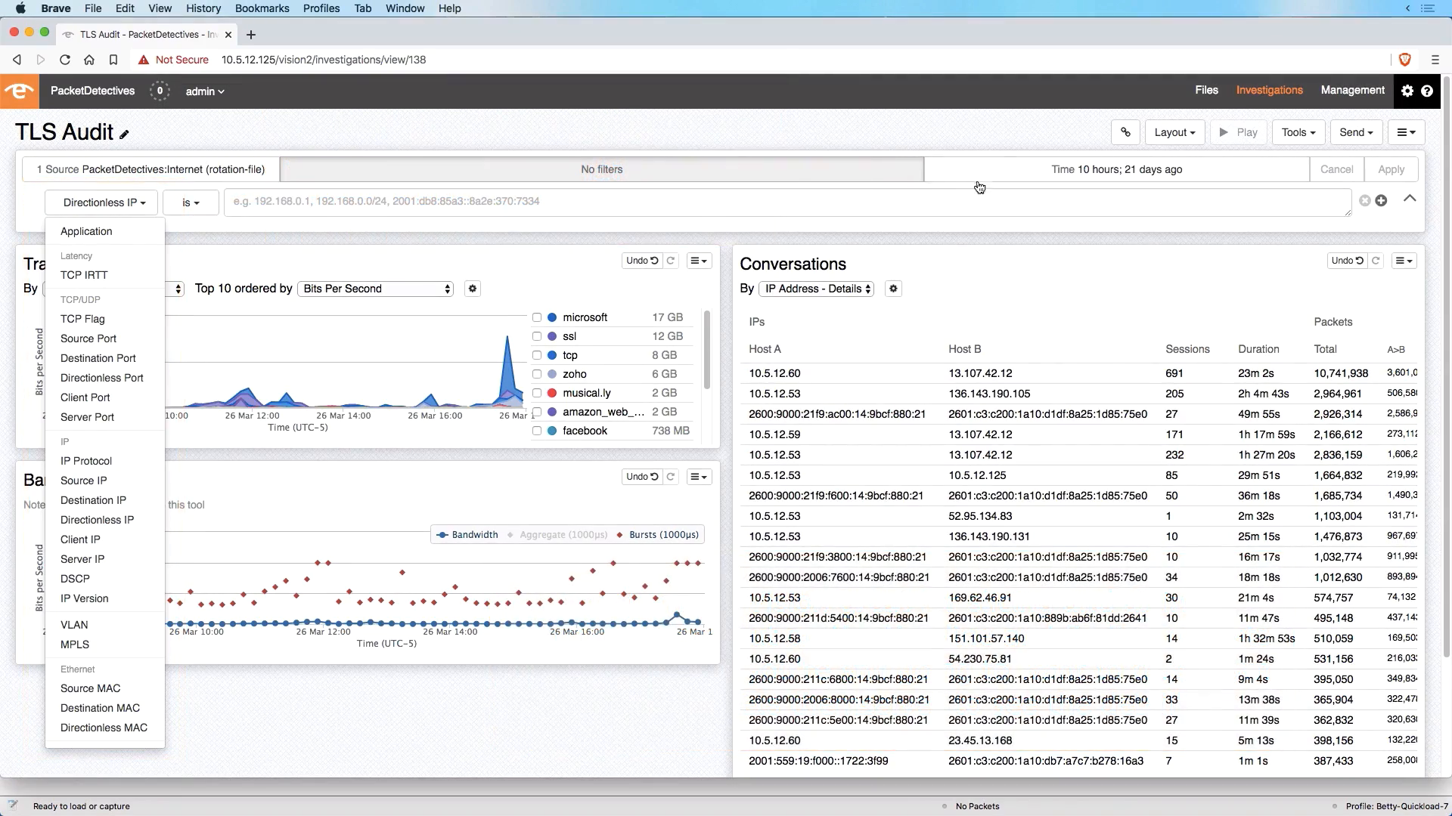
{"action": "left_click", "coordinate": [1006, 177]}
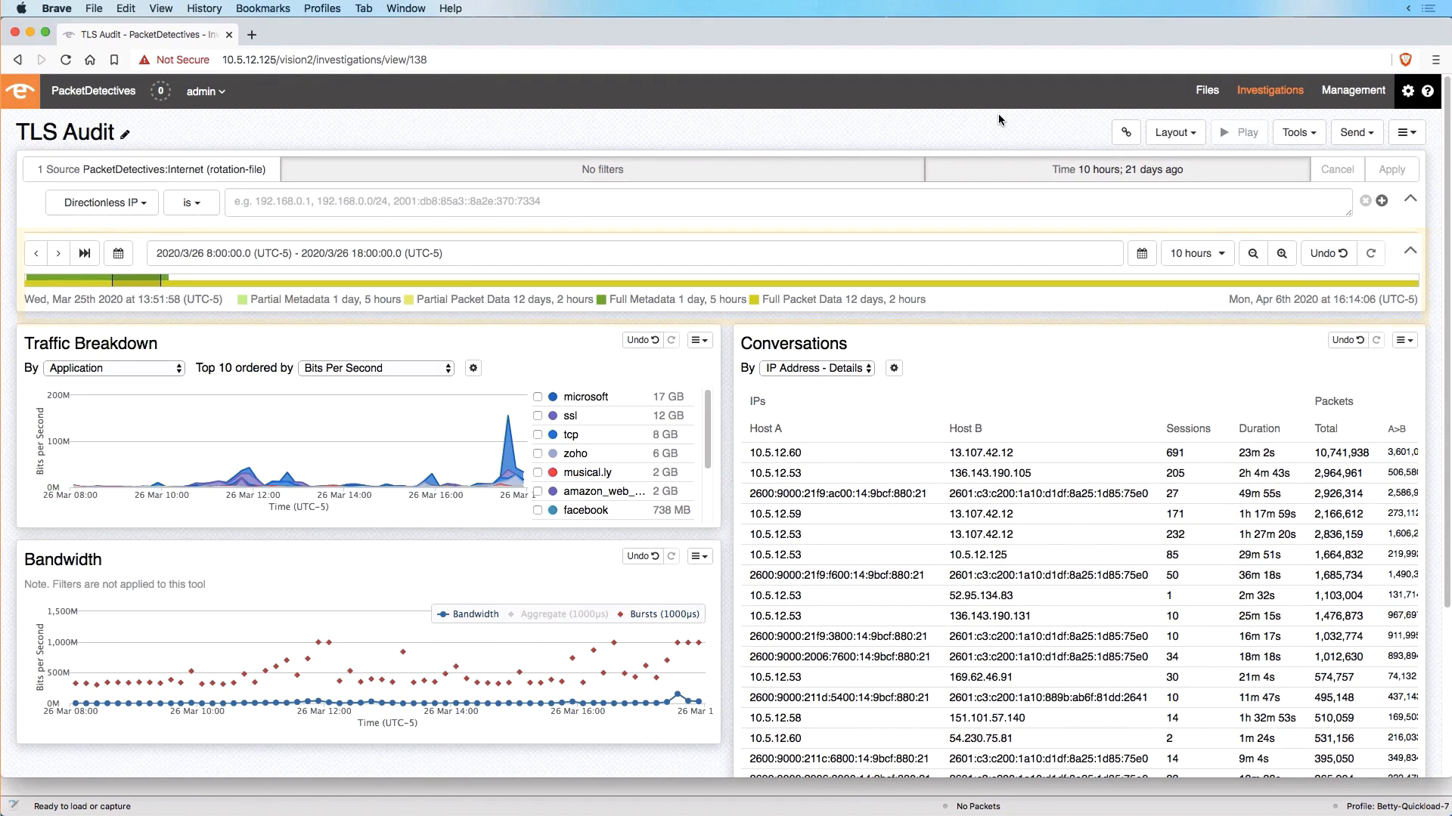
Download the investigation's packets as a .pcap file named tls-audit
{"action": "left_click", "coordinate": [1359, 139]}
{"action": "left_click", "coordinate": [1327, 164]}
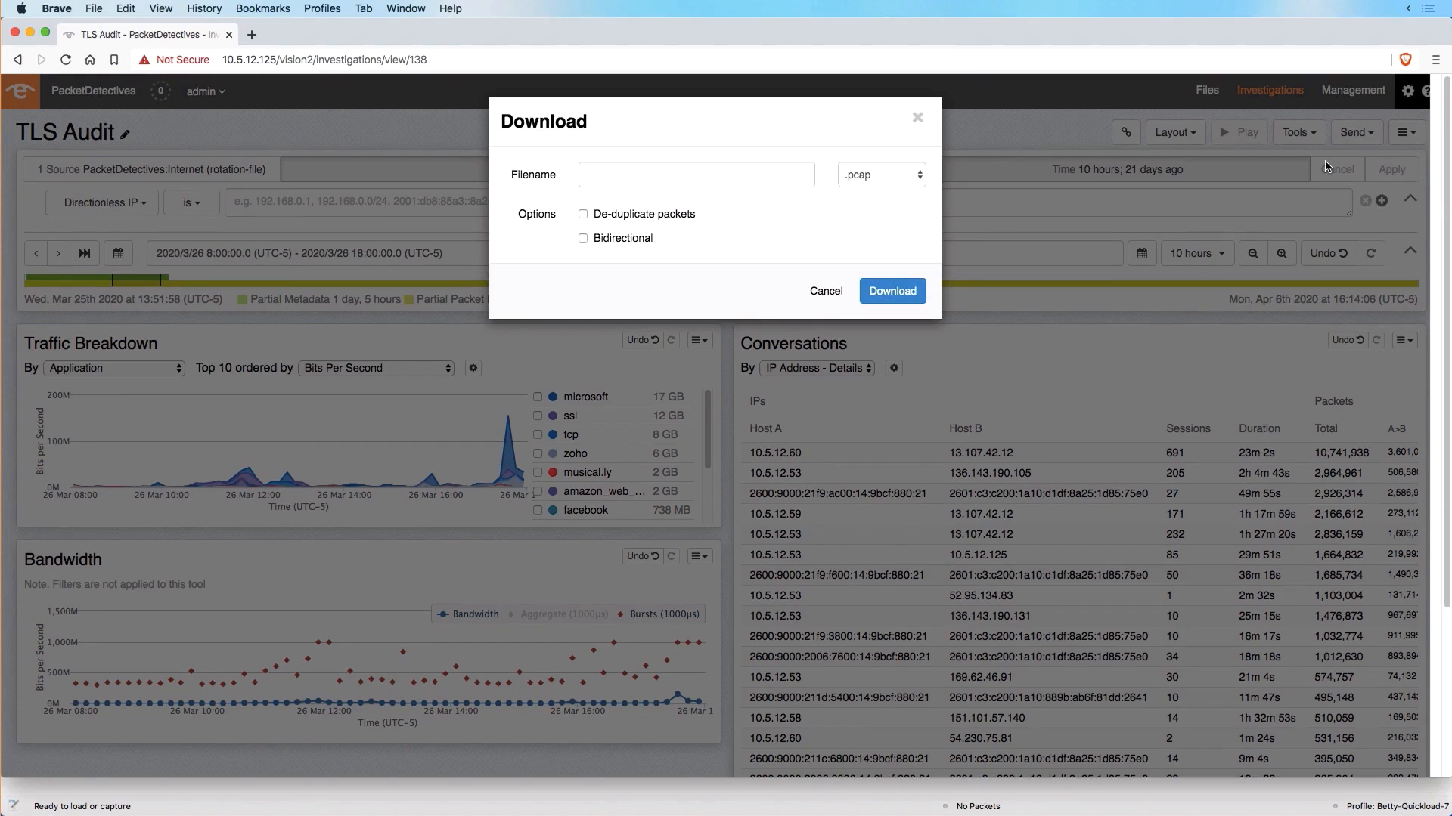
{"action": "left_click", "coordinate": [781, 175]}
{"action": "type", "text": "tls-audit"}
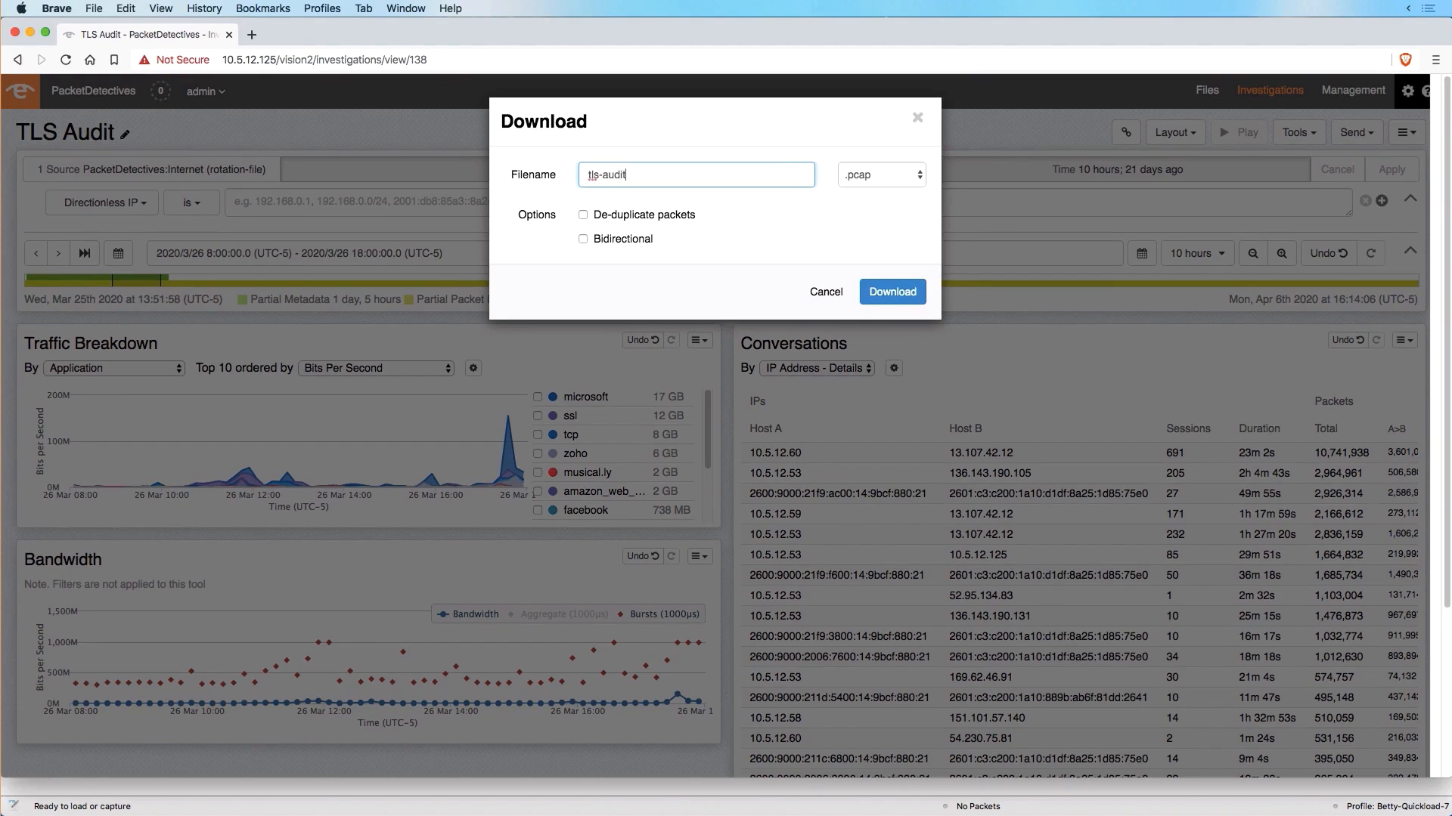
{"action": "left_click", "coordinate": [895, 291]}
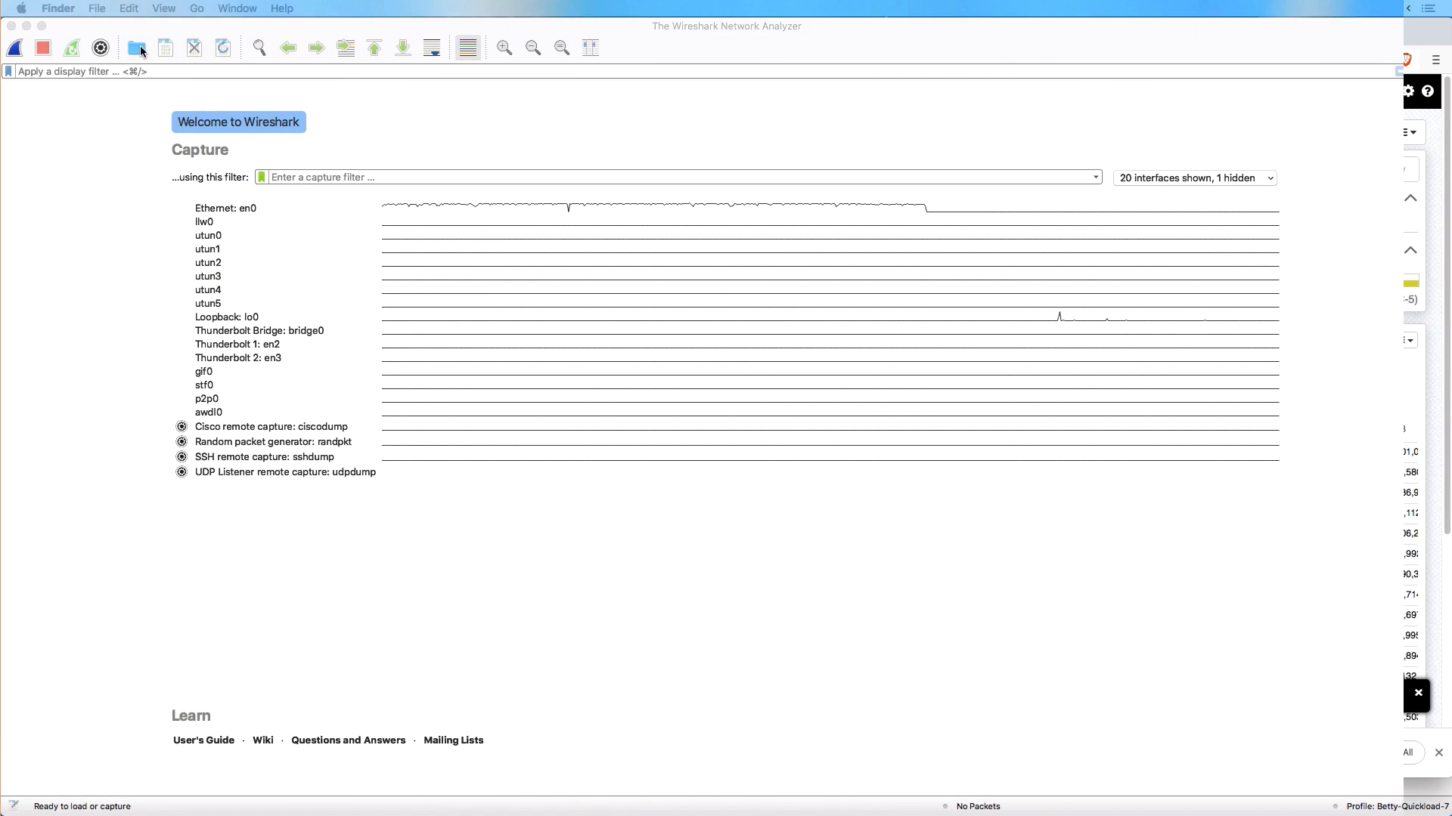
Open tls-audit.pcap in Wireshark with the read filter tls.handshake.type in {1 2}
{"action": "left_click", "coordinate": [141, 51]}
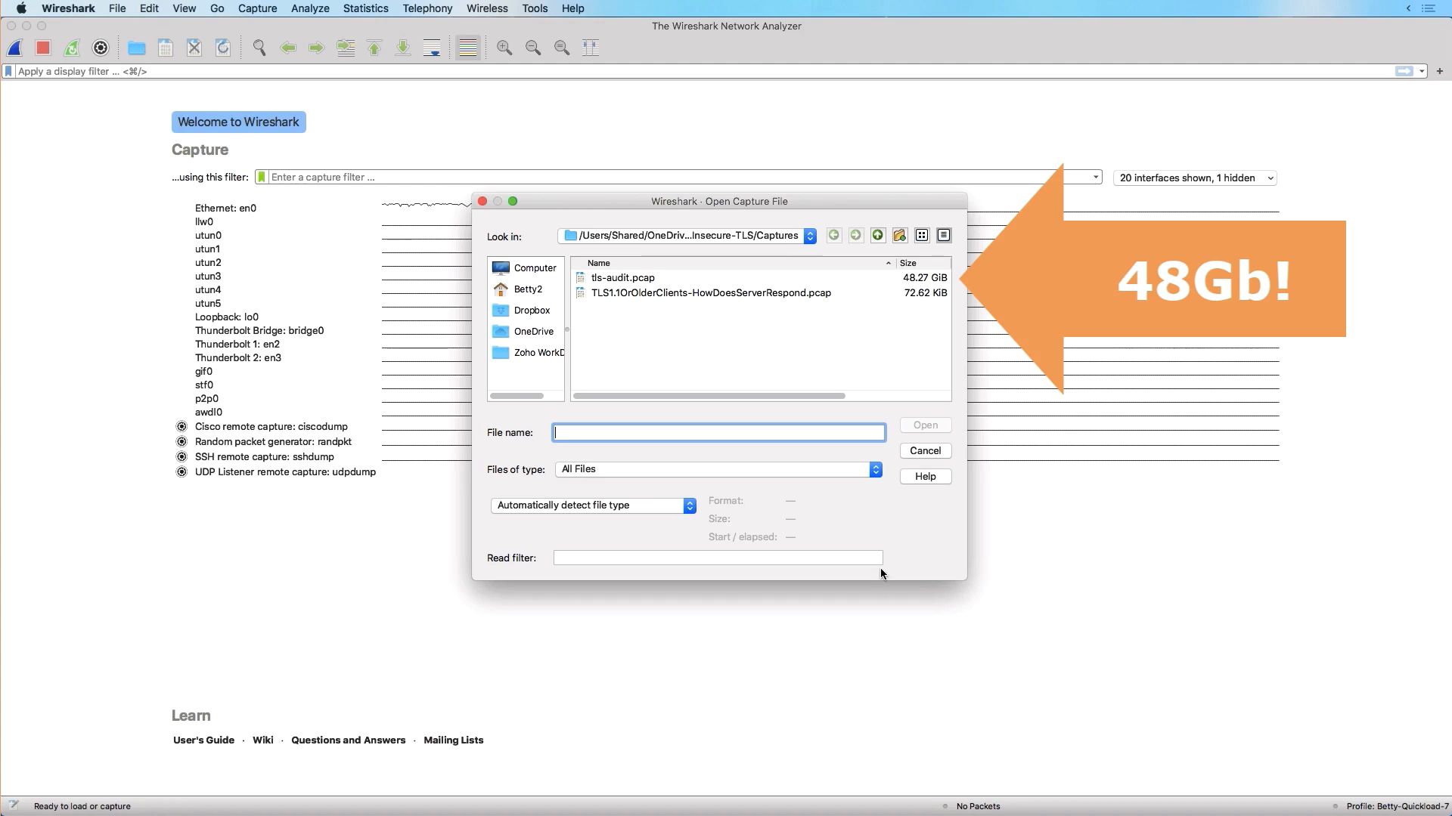
{"action": "left_click", "coordinate": [641, 283]}
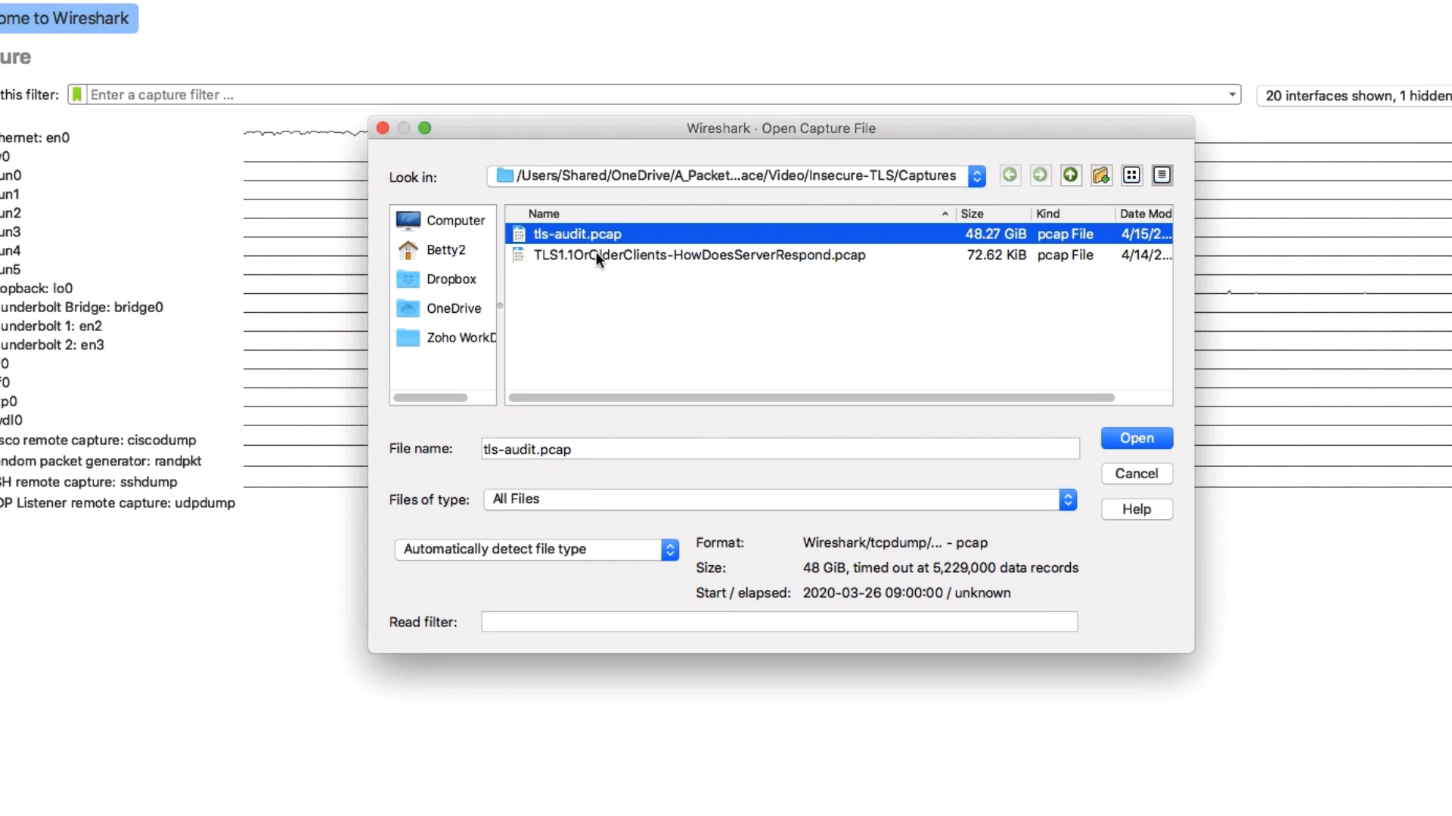
{"action": "left_click", "coordinate": [589, 622]}
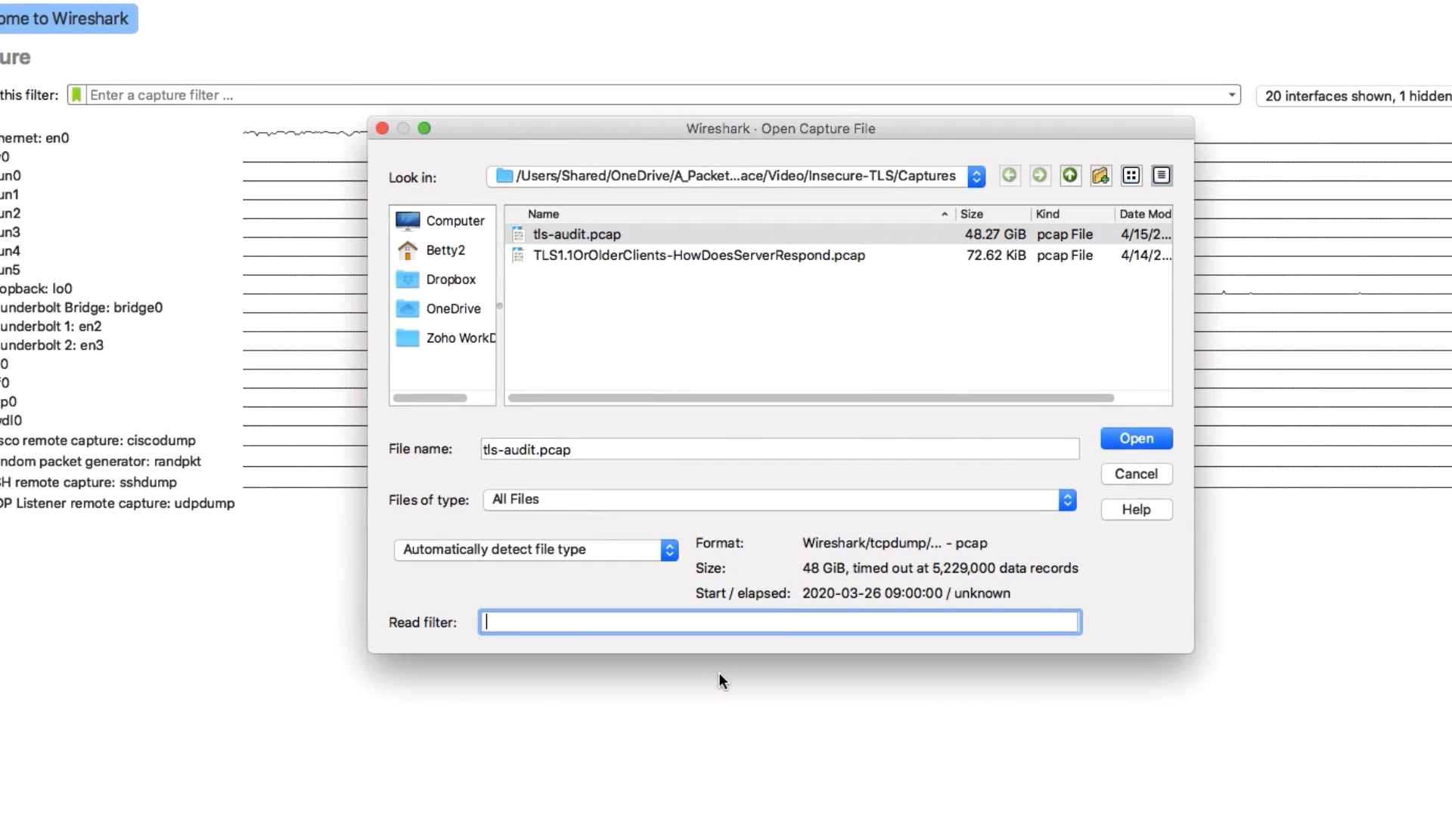
{"action": "type", "text": "tls.h"}
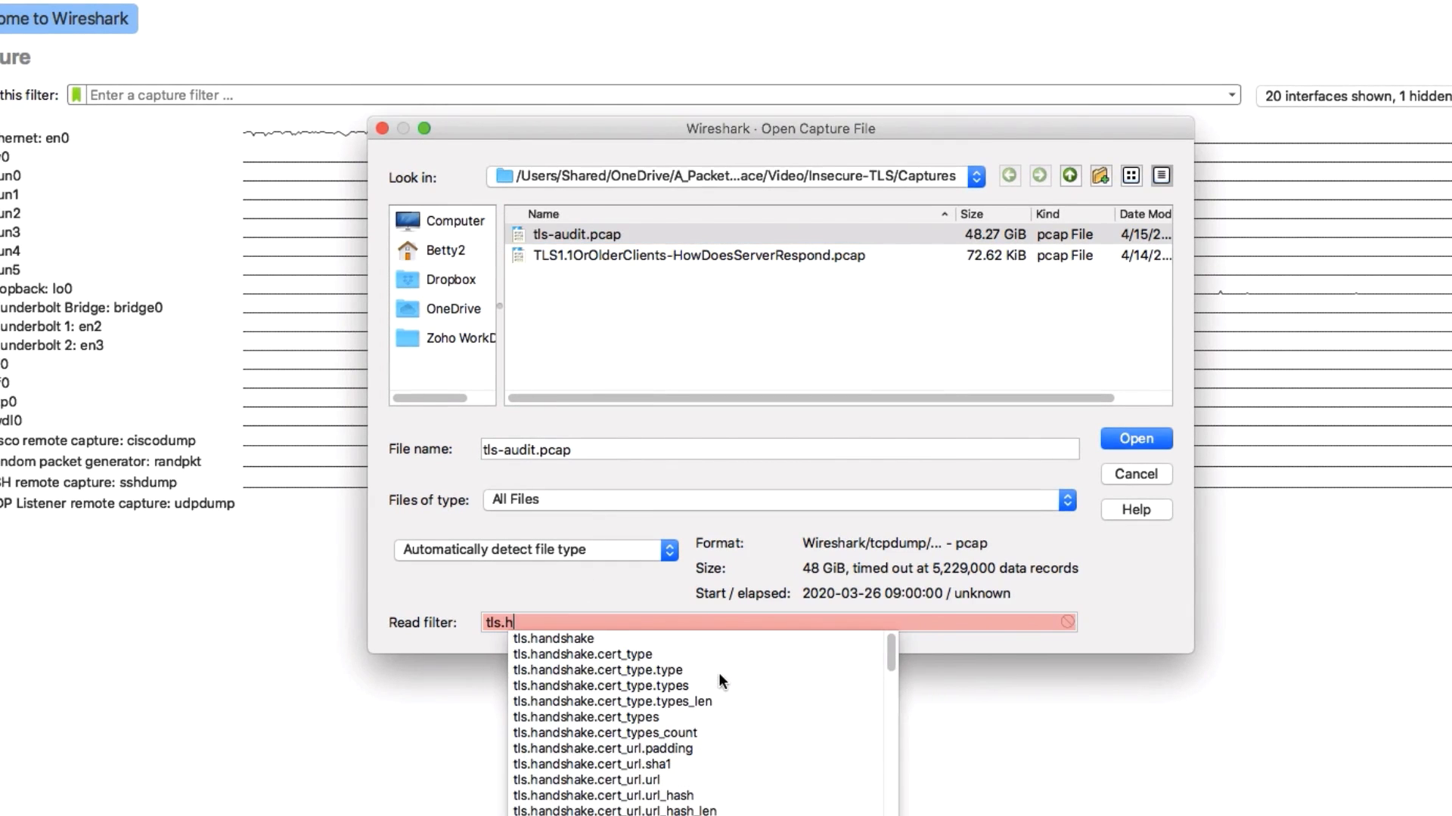
{"action": "type", "text": "andsh"}
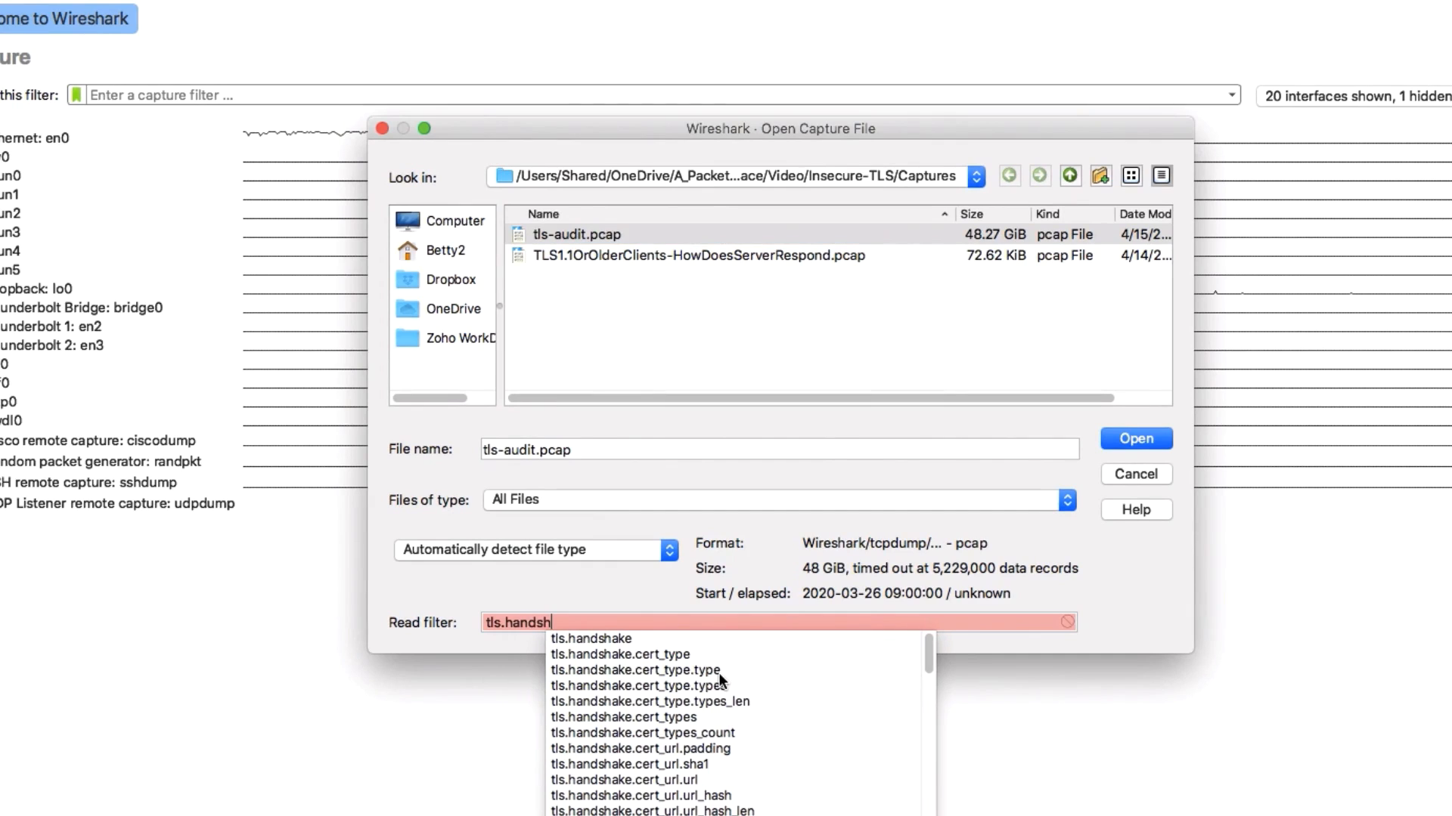
{"action": "type", "text": "ake.t"}
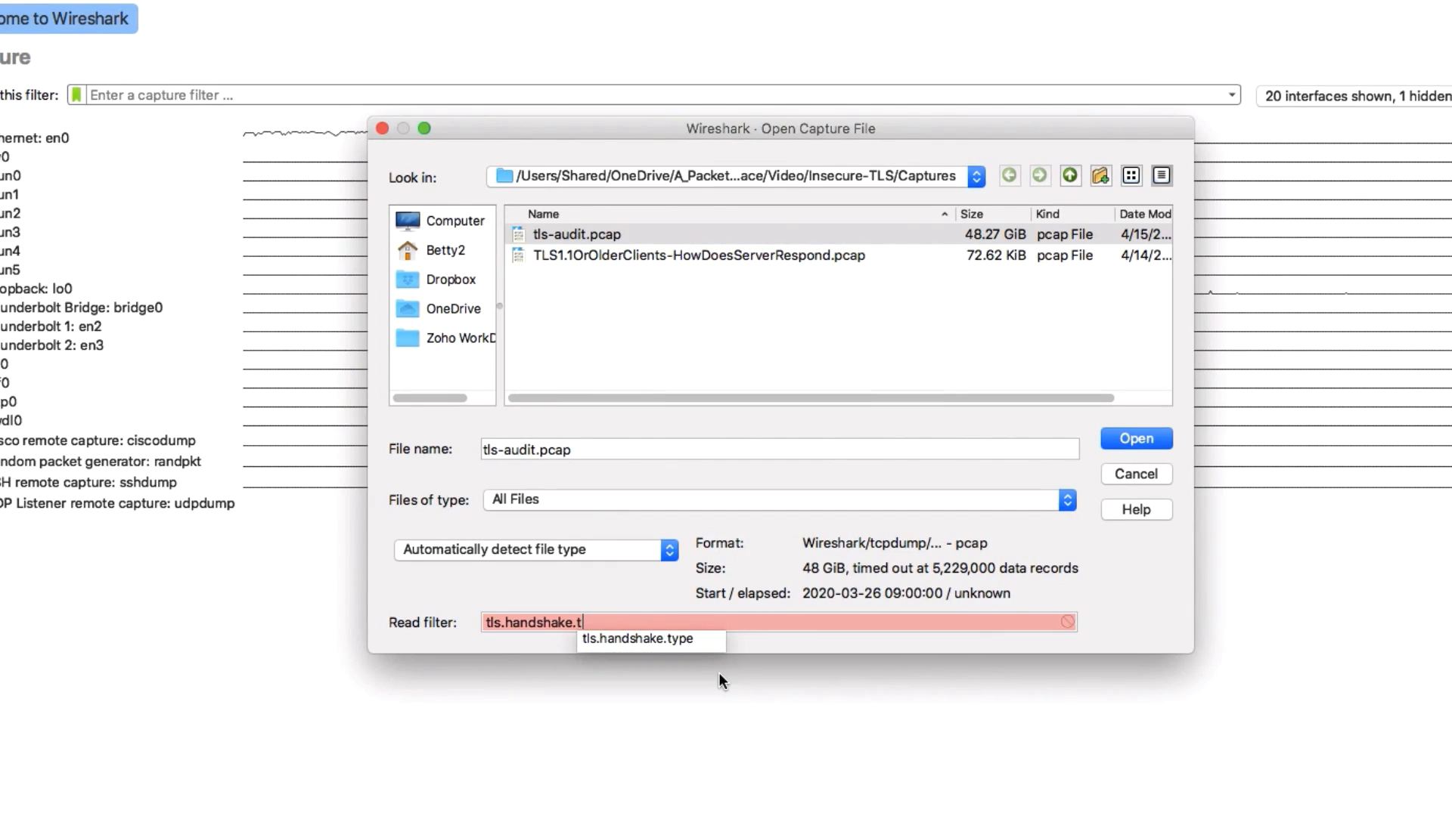
{"action": "left_click", "coordinate": [710, 641]}
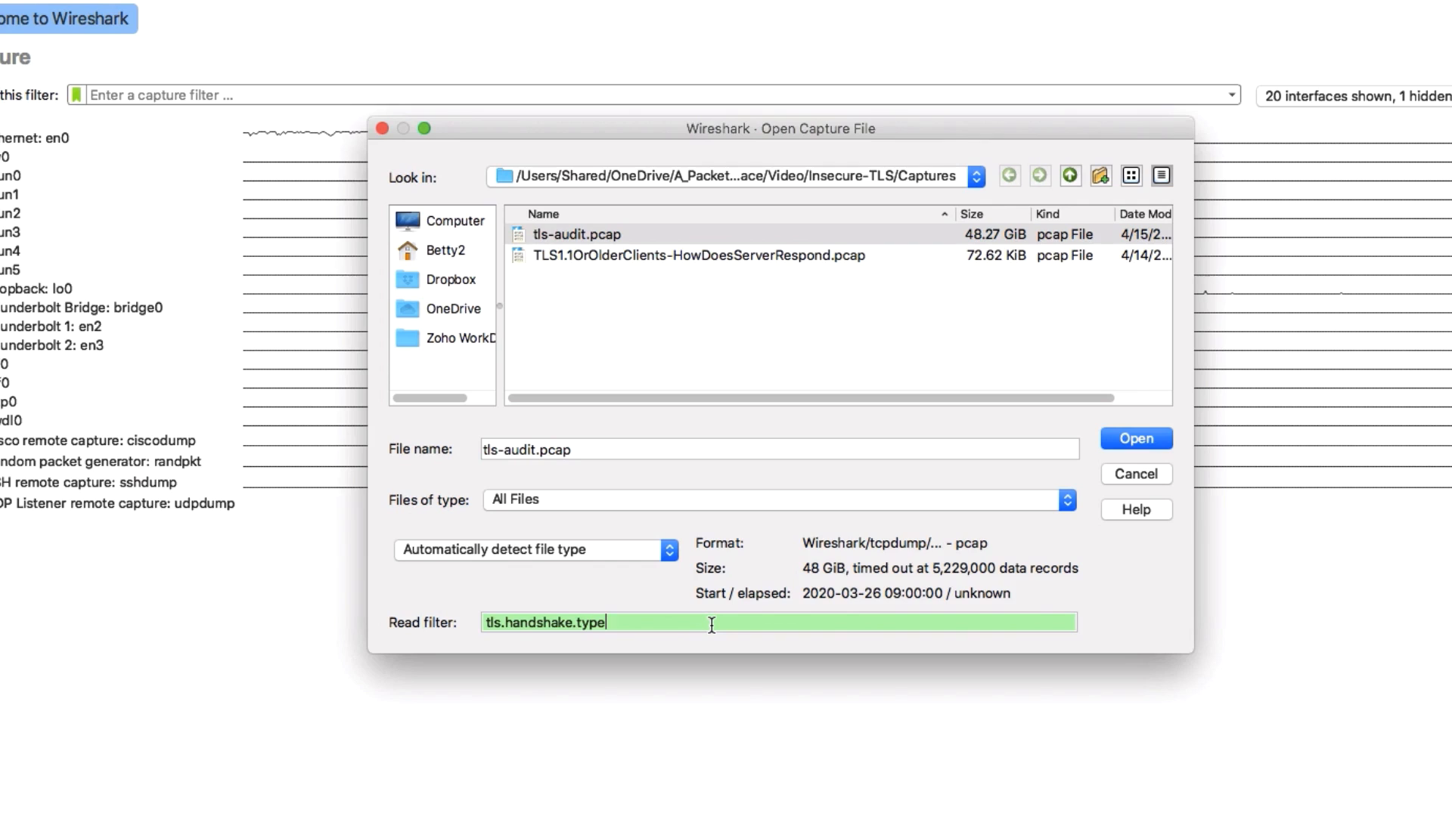
{"action": "type", "text": "in"}
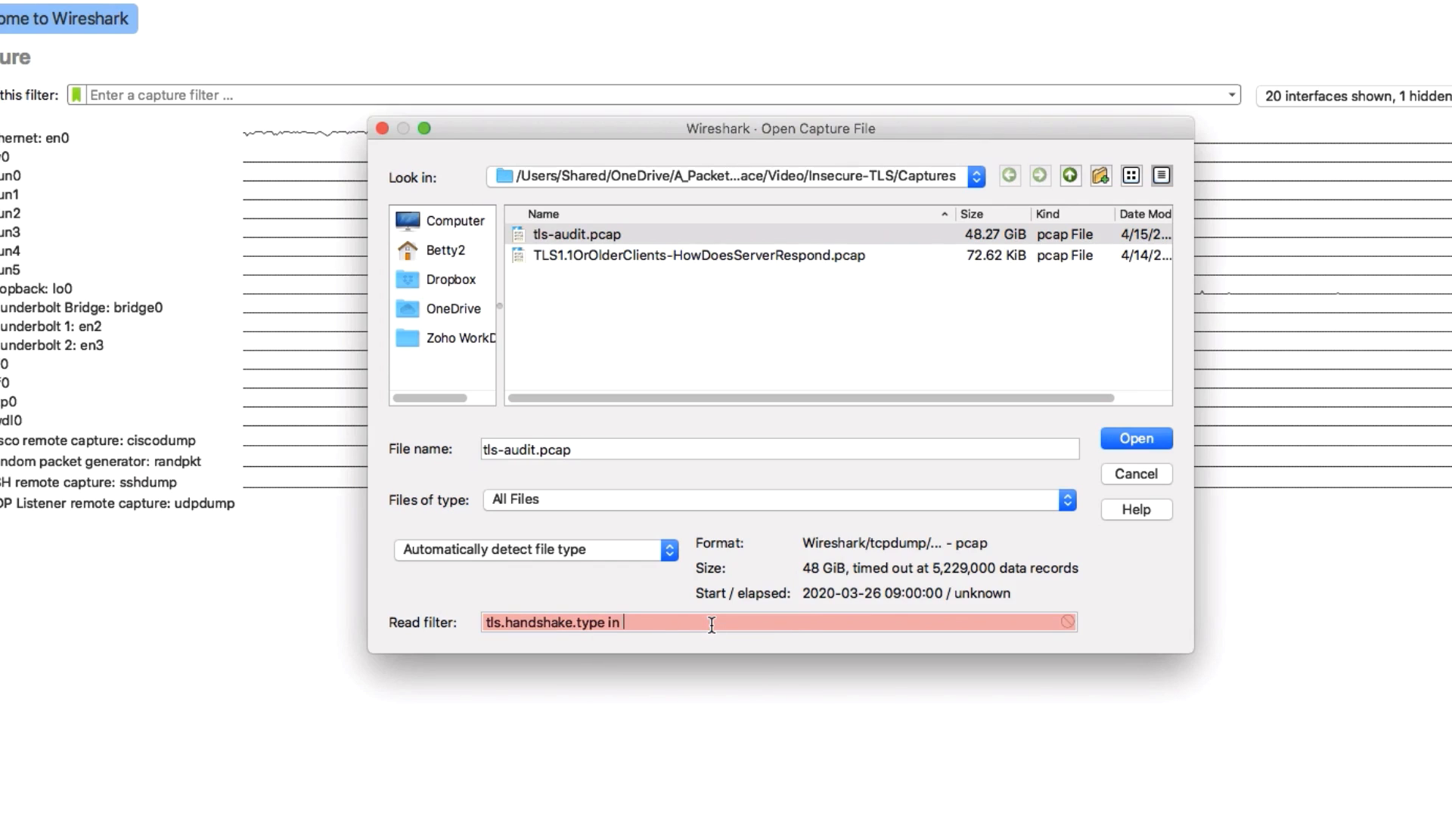
{"action": "type", "text": " {"}
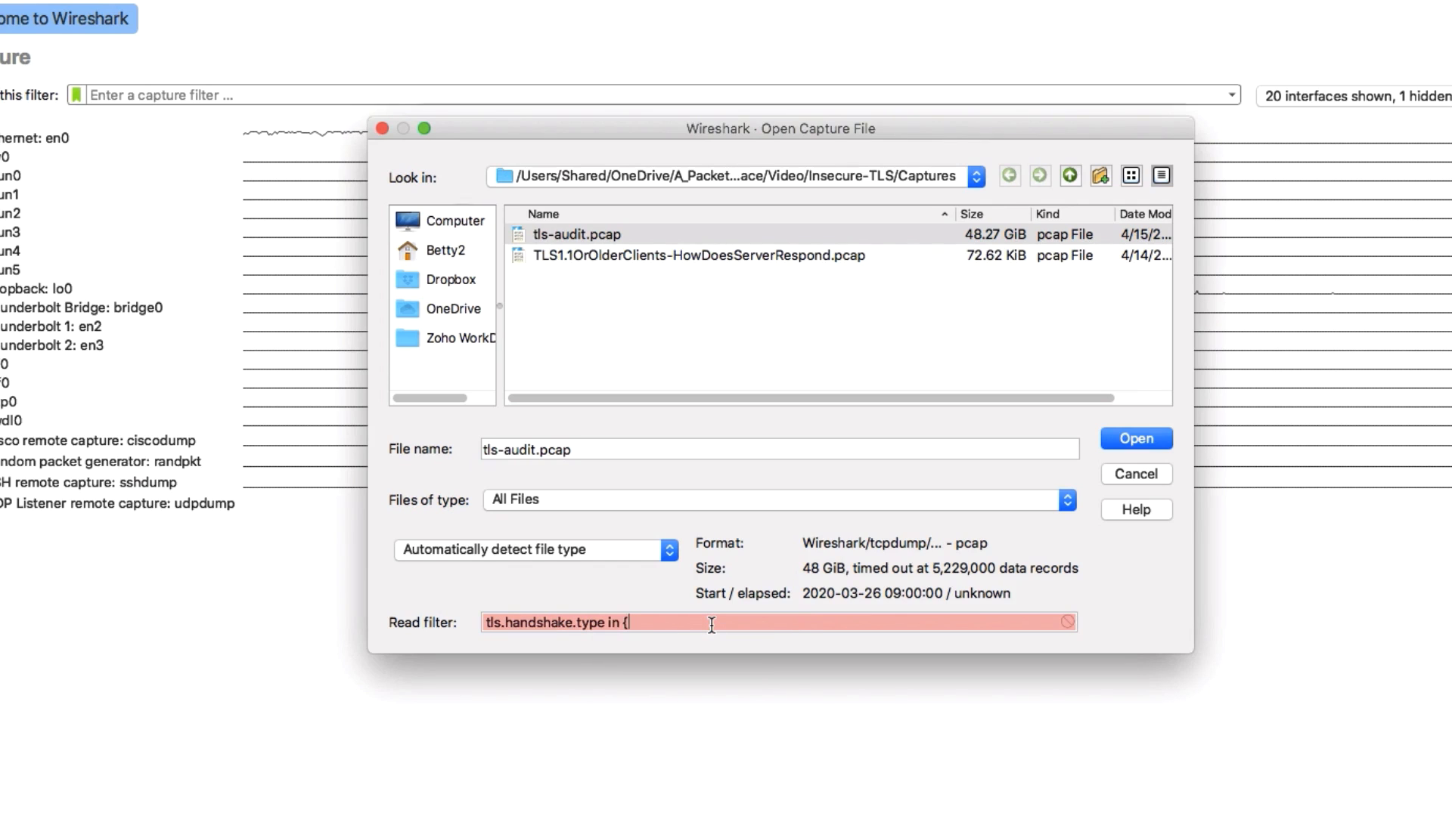
{"action": "type", "text": "1 2"}
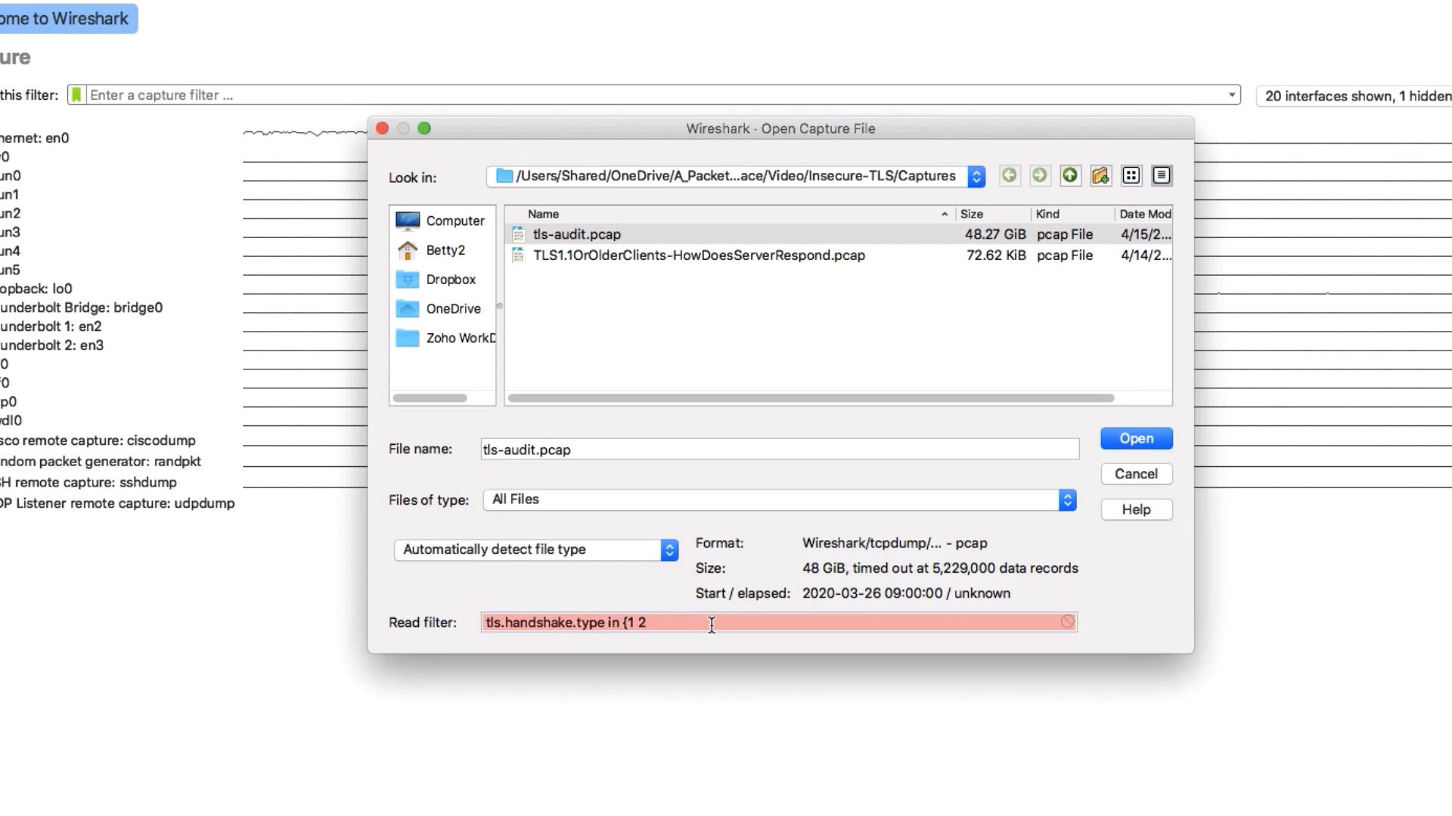
{"action": "type", "text": "}"}
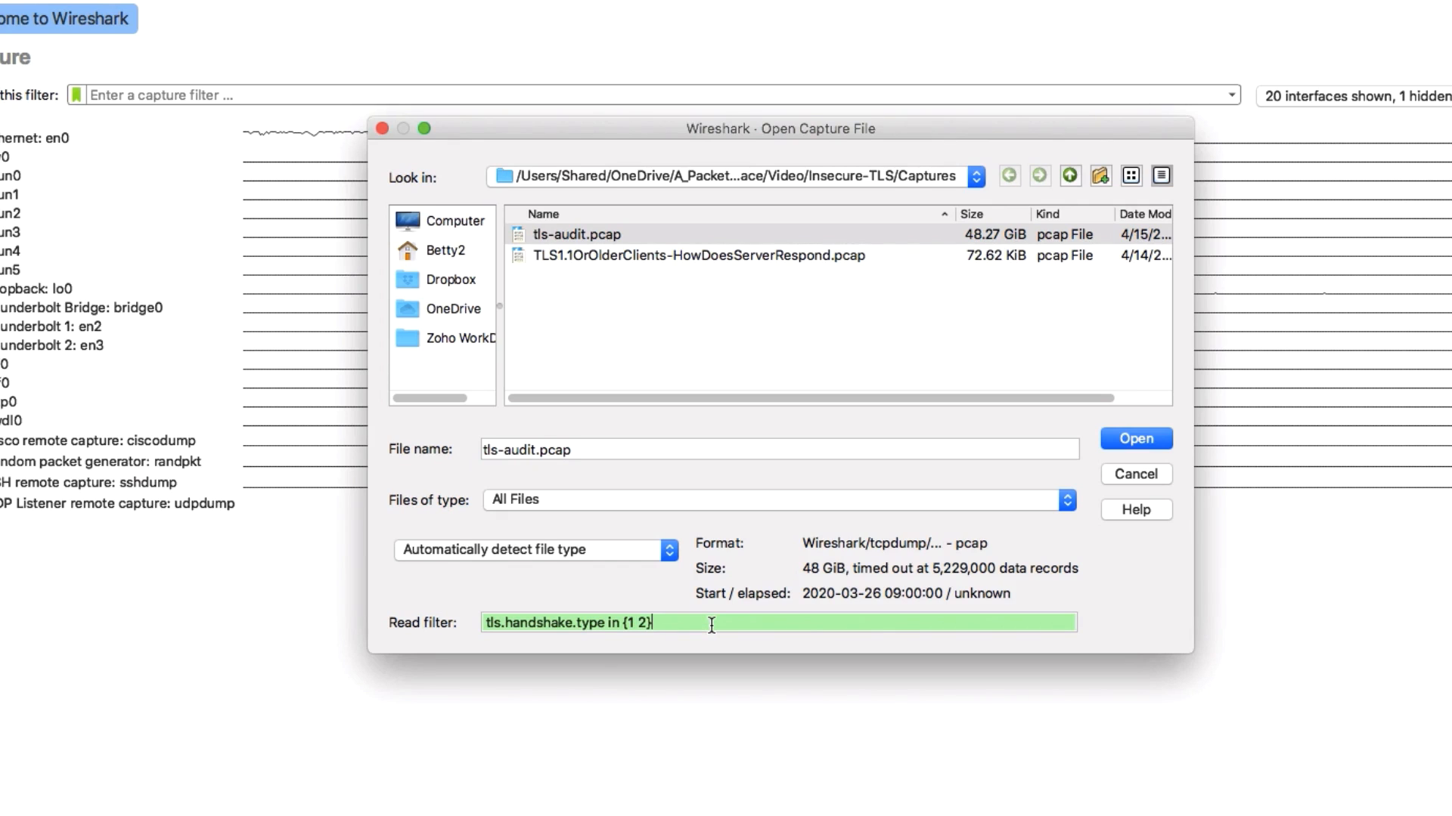
{"action": "left_click", "coordinate": [1166, 438]}
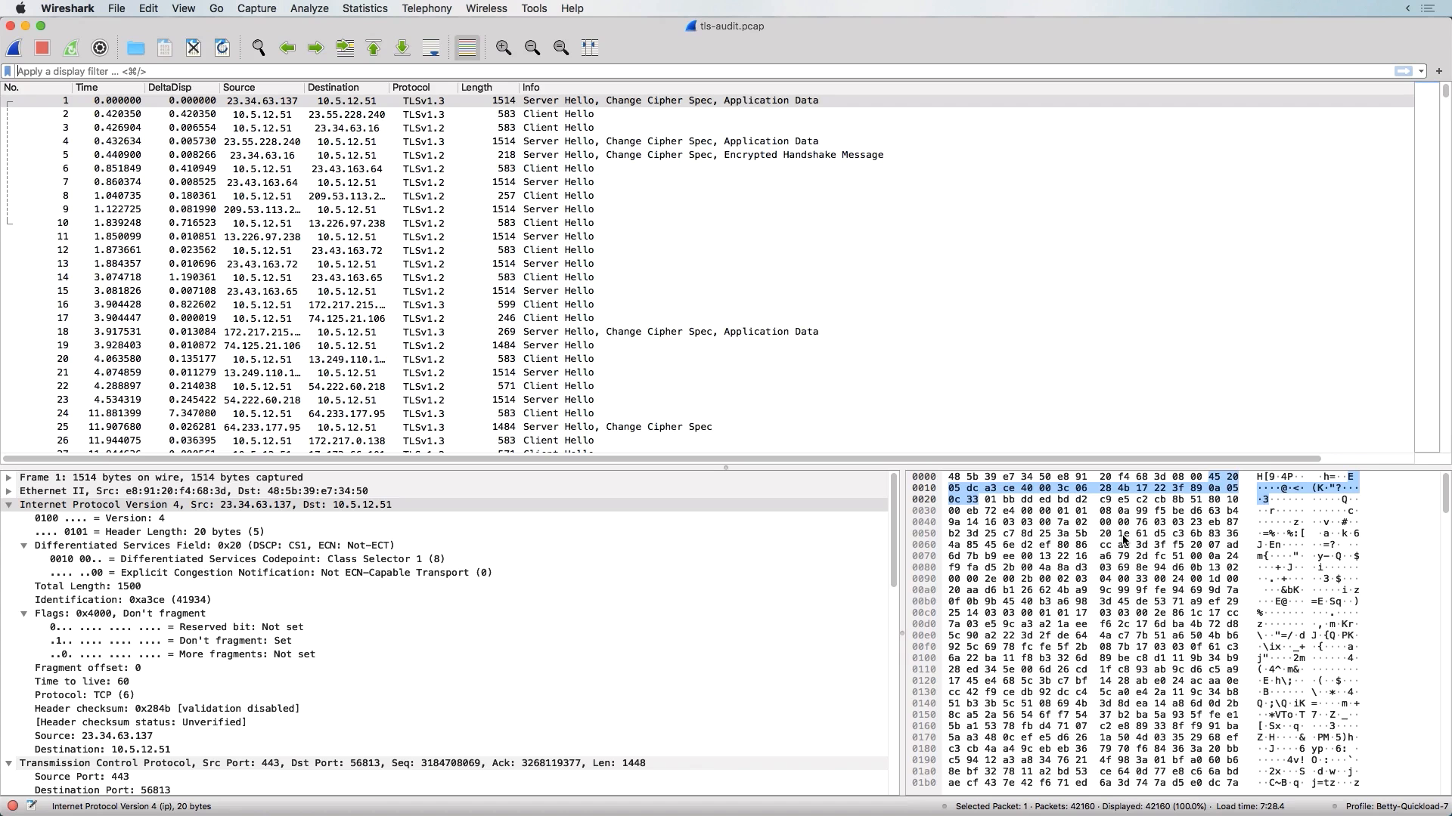
Switch to the Betty-TLS configuration profile and apply the saved Client SSL TLS 1.0 1.1 filter
{"action": "left_click", "coordinate": [1410, 808]}
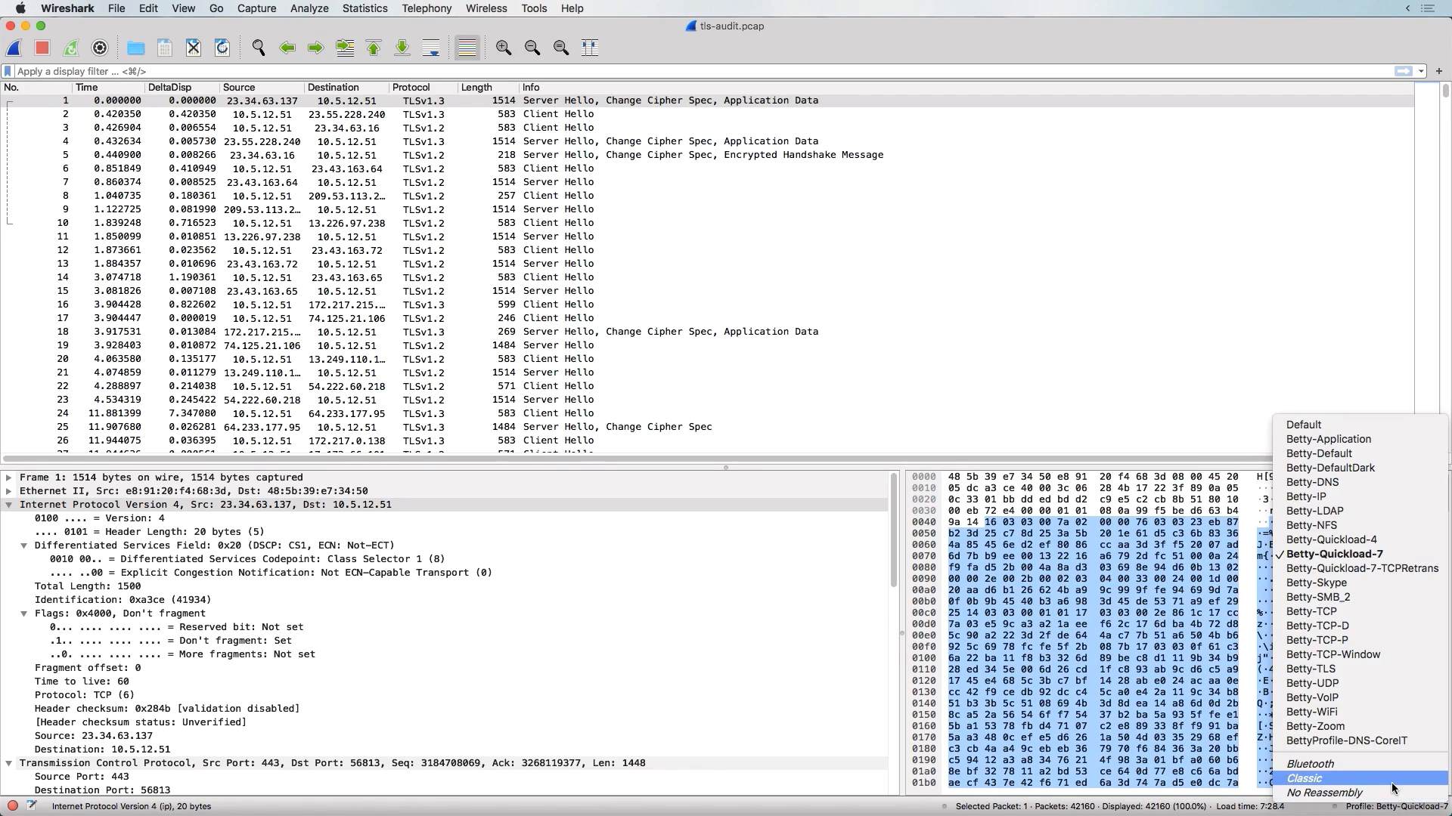
{"action": "left_click", "coordinate": [1344, 672]}
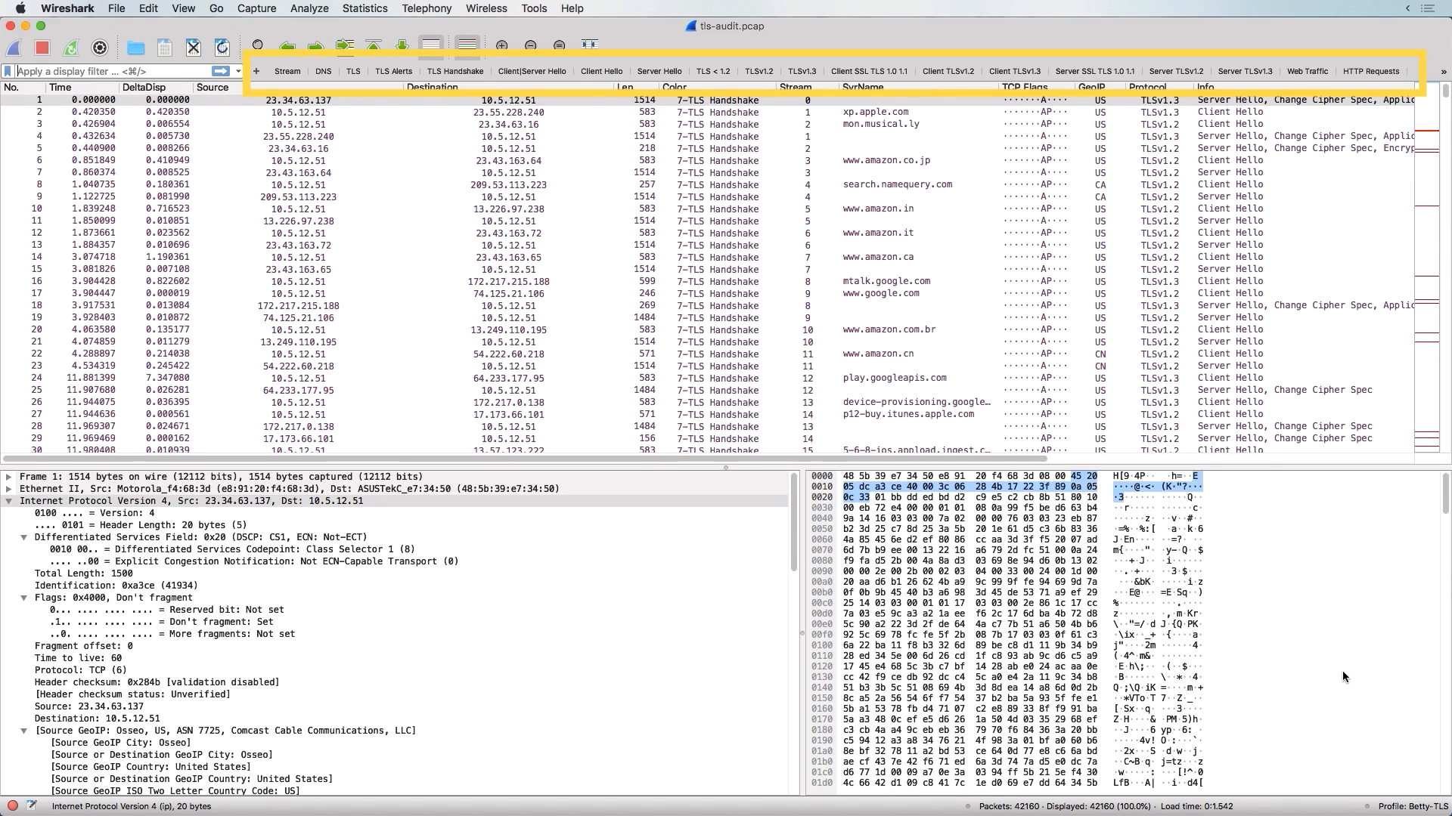
{"action": "left_click", "coordinate": [895, 71]}
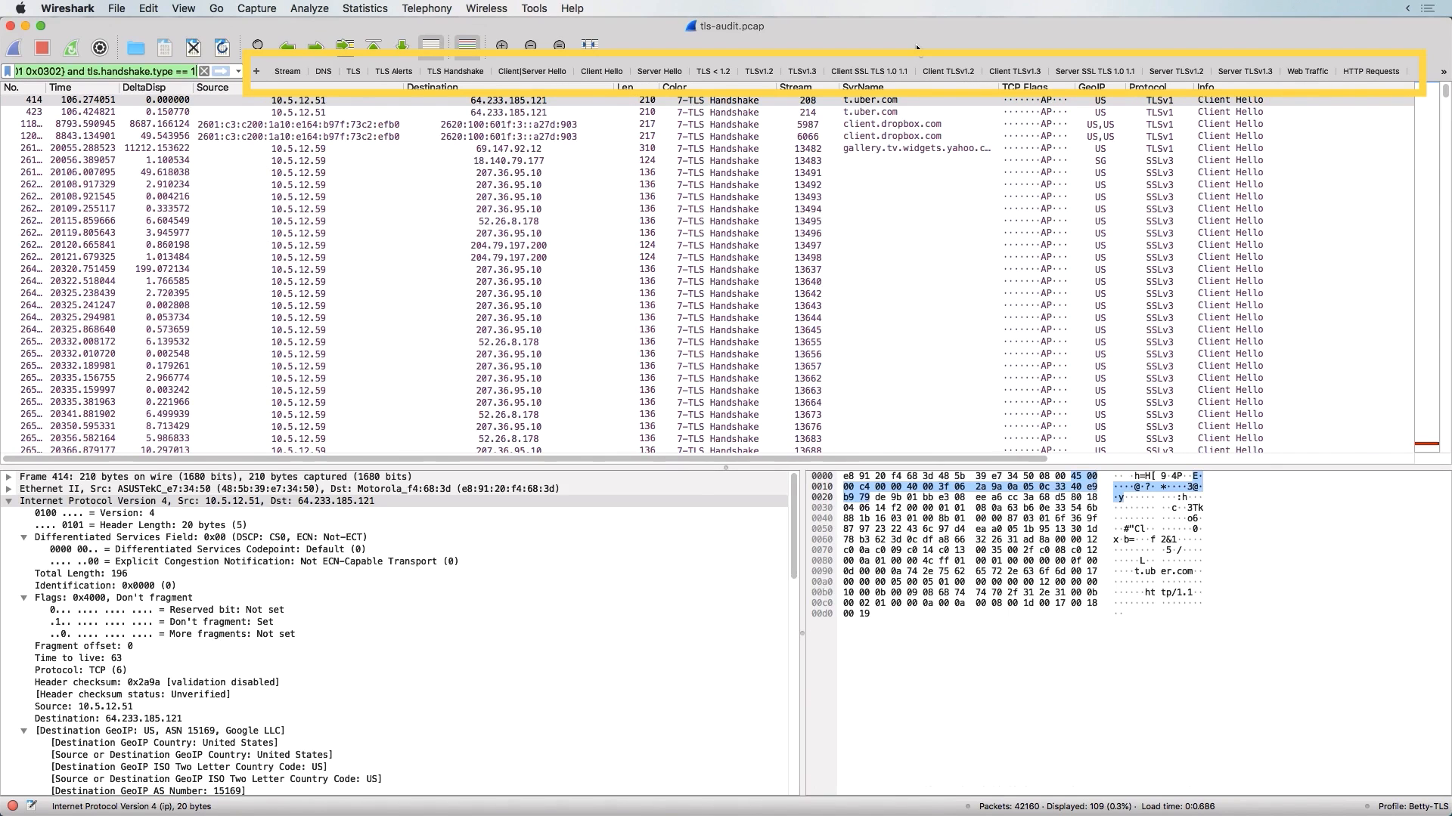
Collapse the IP and TCP details of the first Client Hello and check its record layer and handshake TLS versions
{"action": "double_click", "coordinate": [344, 504]}
{"action": "double_click", "coordinate": [342, 511]}
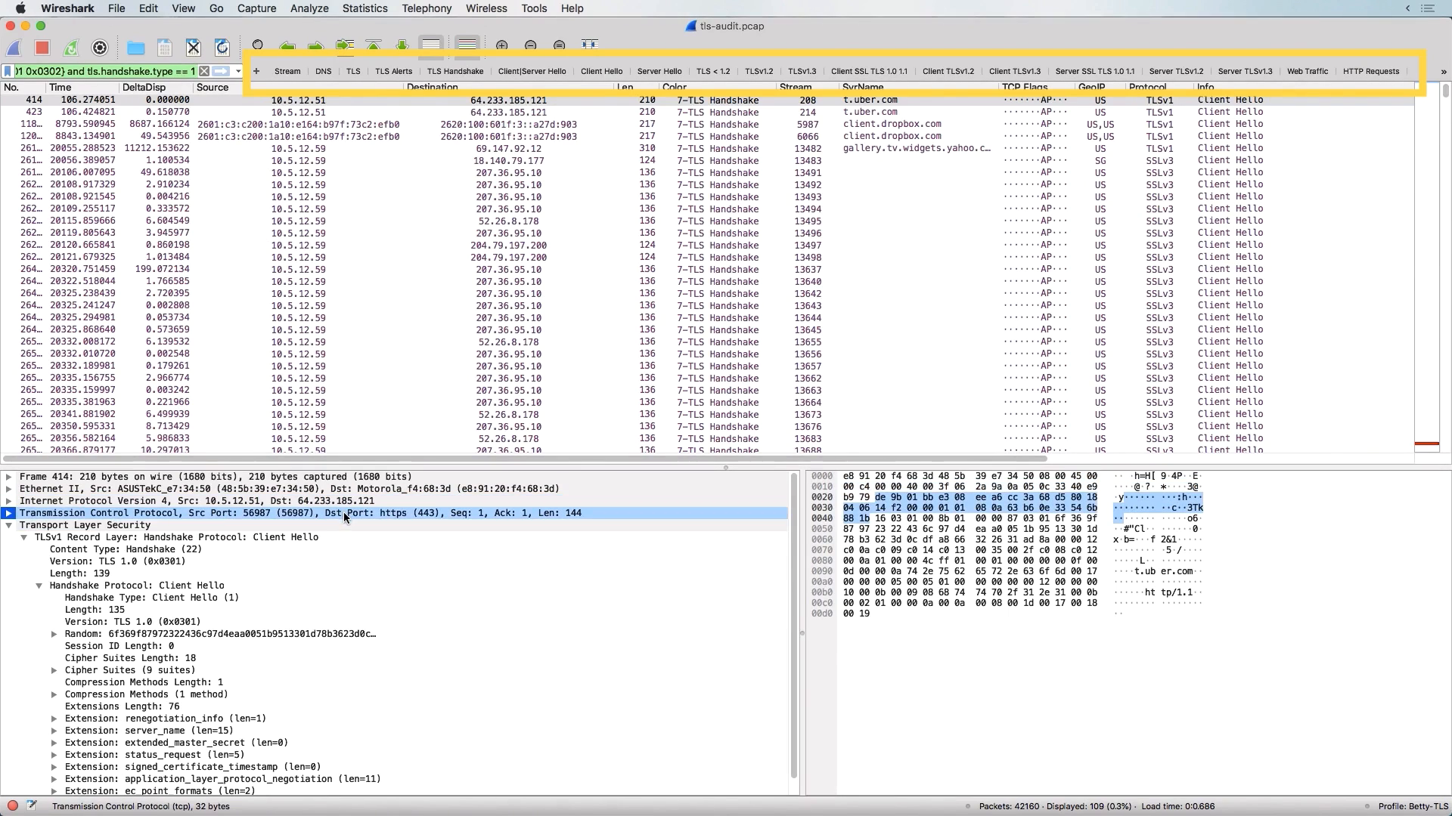
{"action": "left_click", "coordinate": [244, 563]}
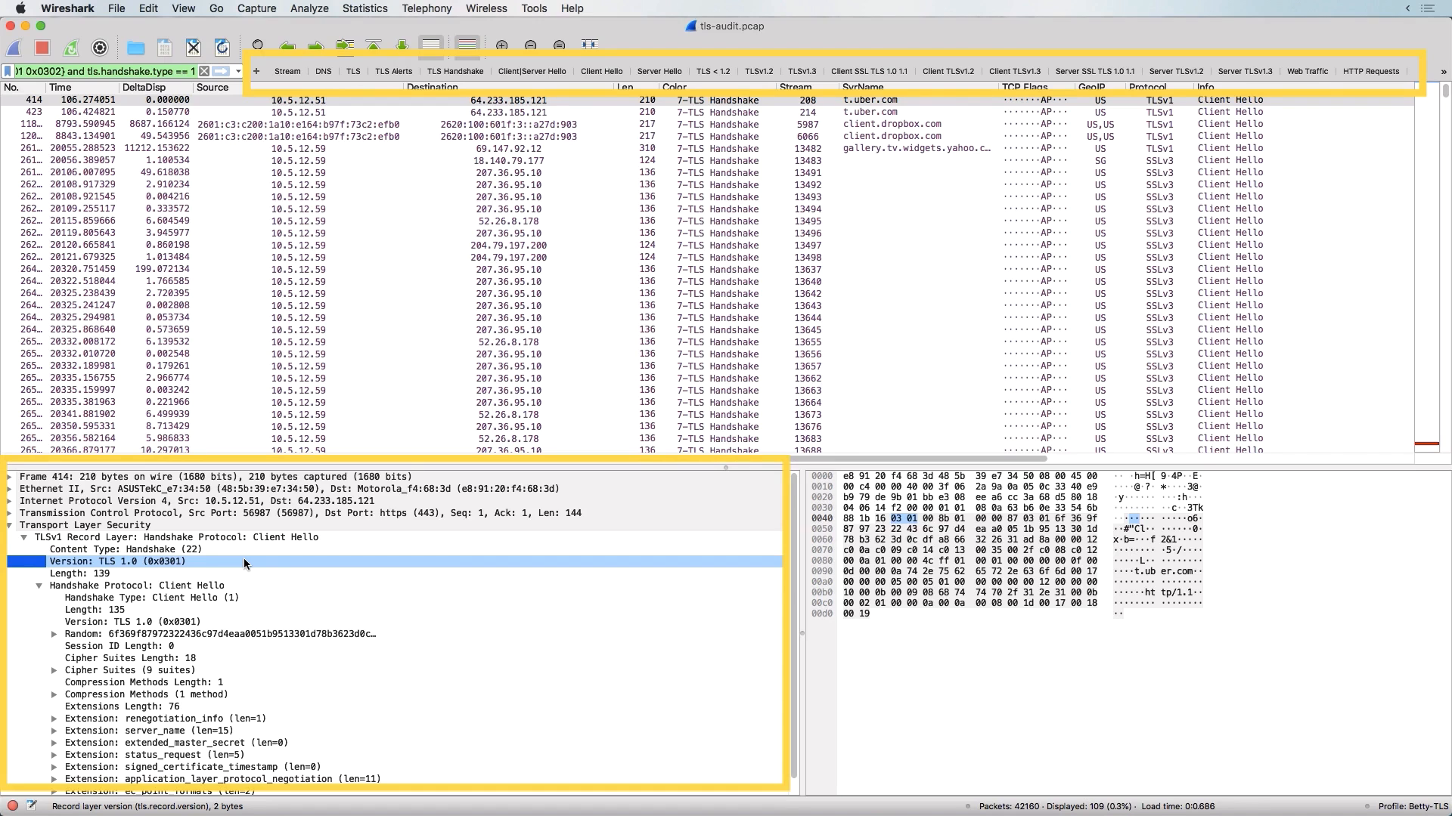
{"action": "left_click", "coordinate": [244, 563]}
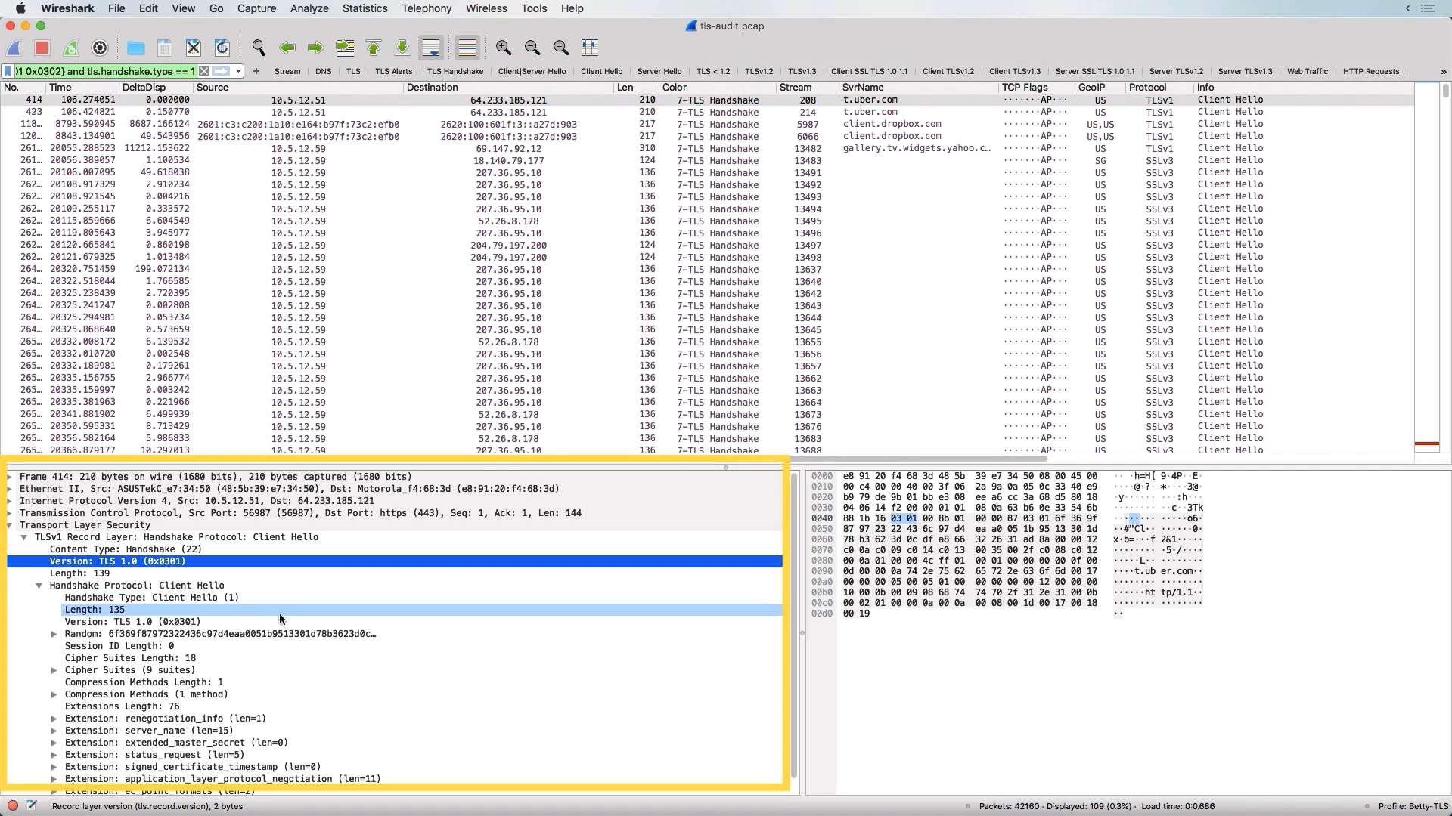
{"action": "left_click", "coordinate": [287, 622]}
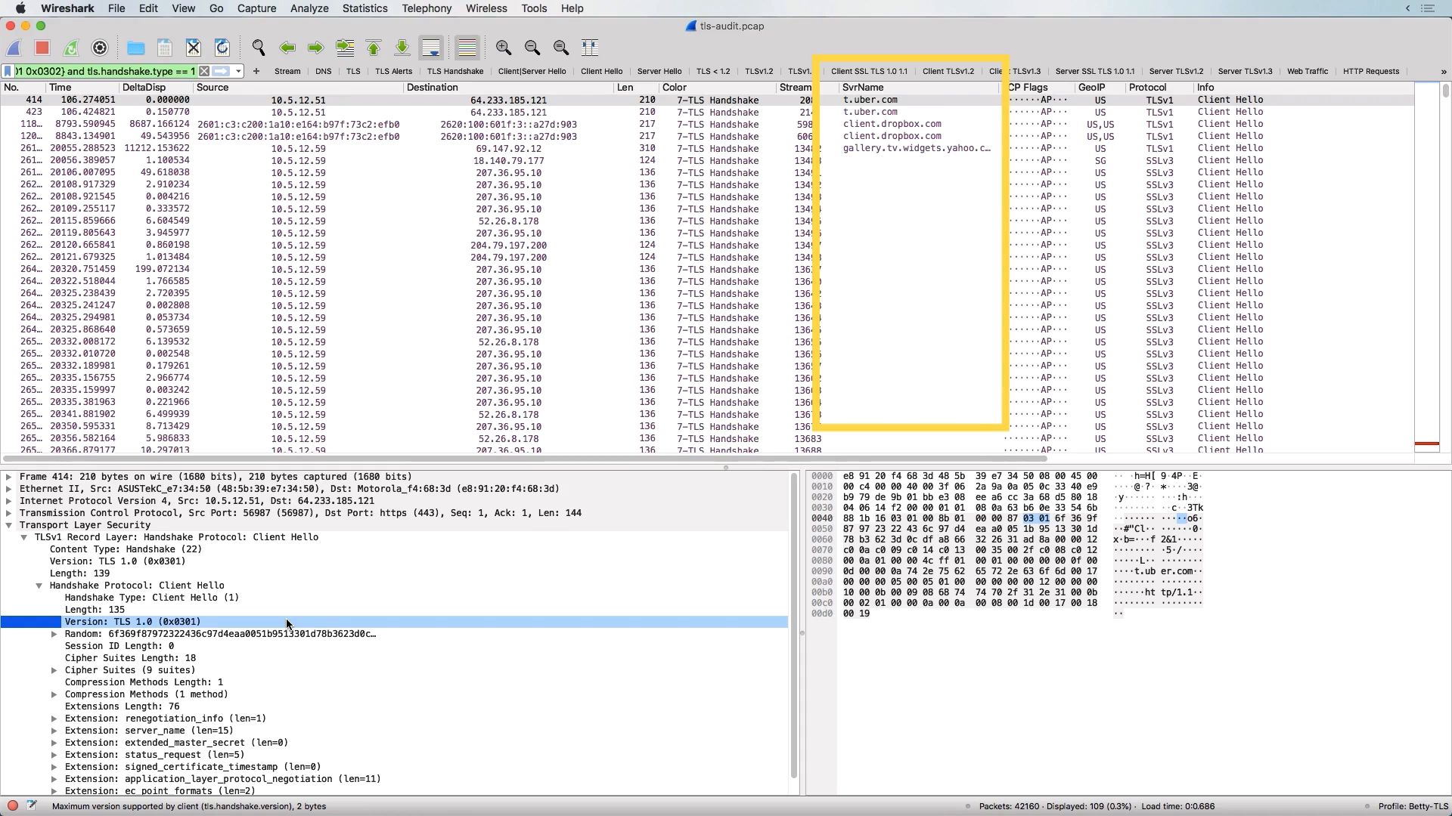
Expand the Client Hello's server_name extension down to the Server Name Indication details and read the server name
{"action": "double_click", "coordinate": [271, 729]}
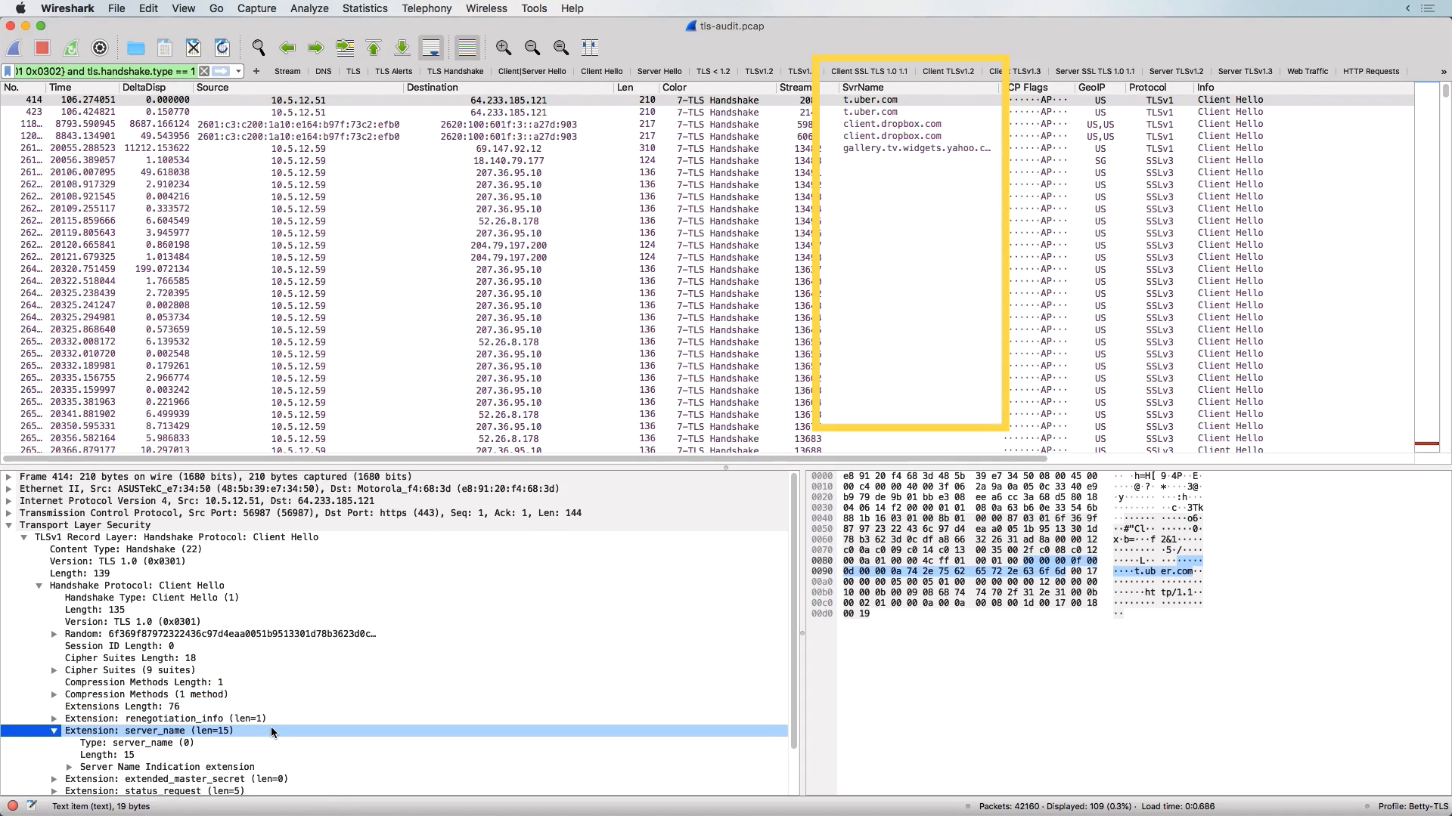
{"action": "scroll", "coordinate": [271, 728], "scroll_direction": "down", "scroll_amount": 3}
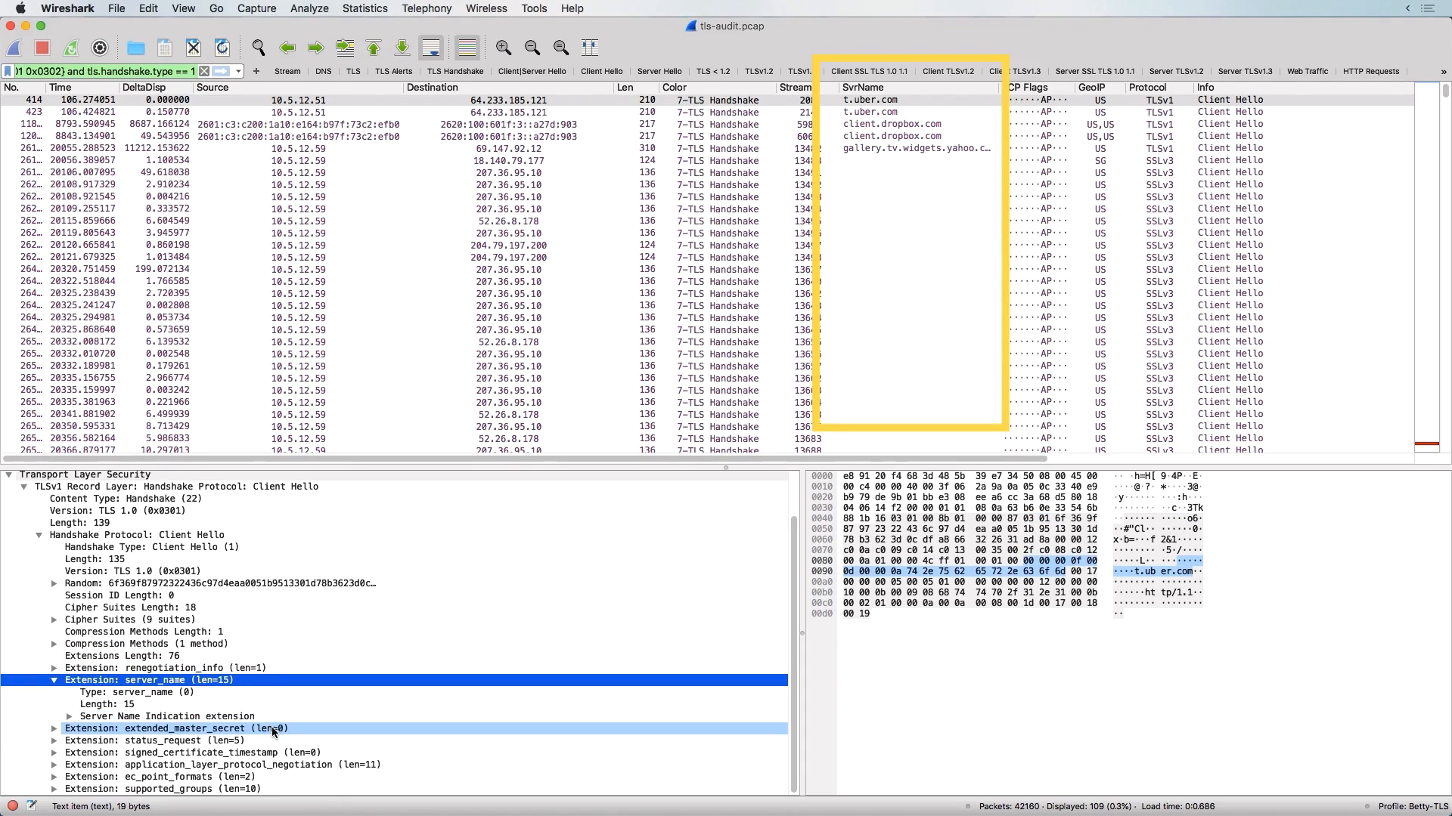
{"action": "double_click", "coordinate": [269, 717]}
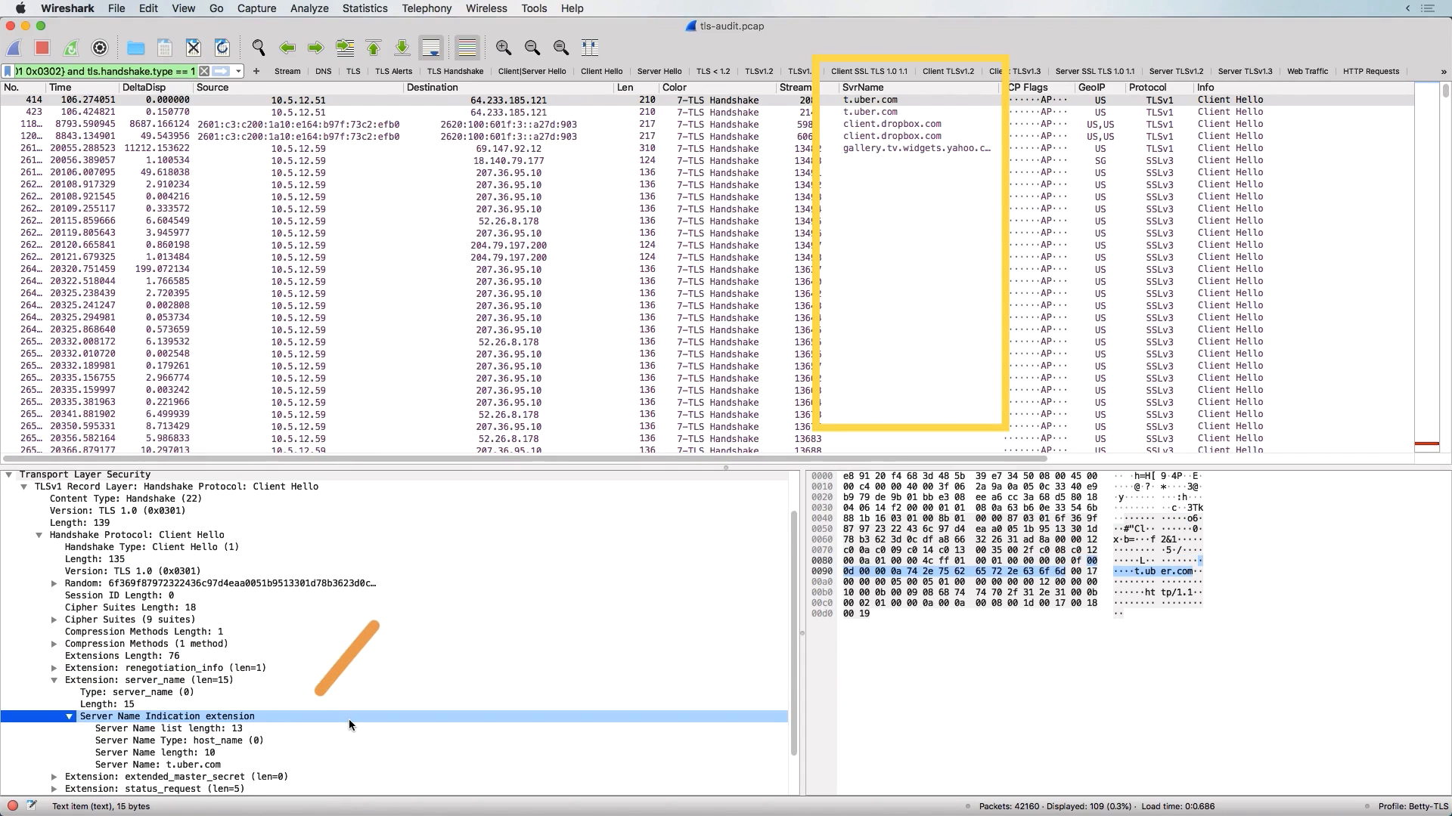
{"action": "scroll", "coordinate": [348, 719], "scroll_direction": "down", "scroll_amount": 3}
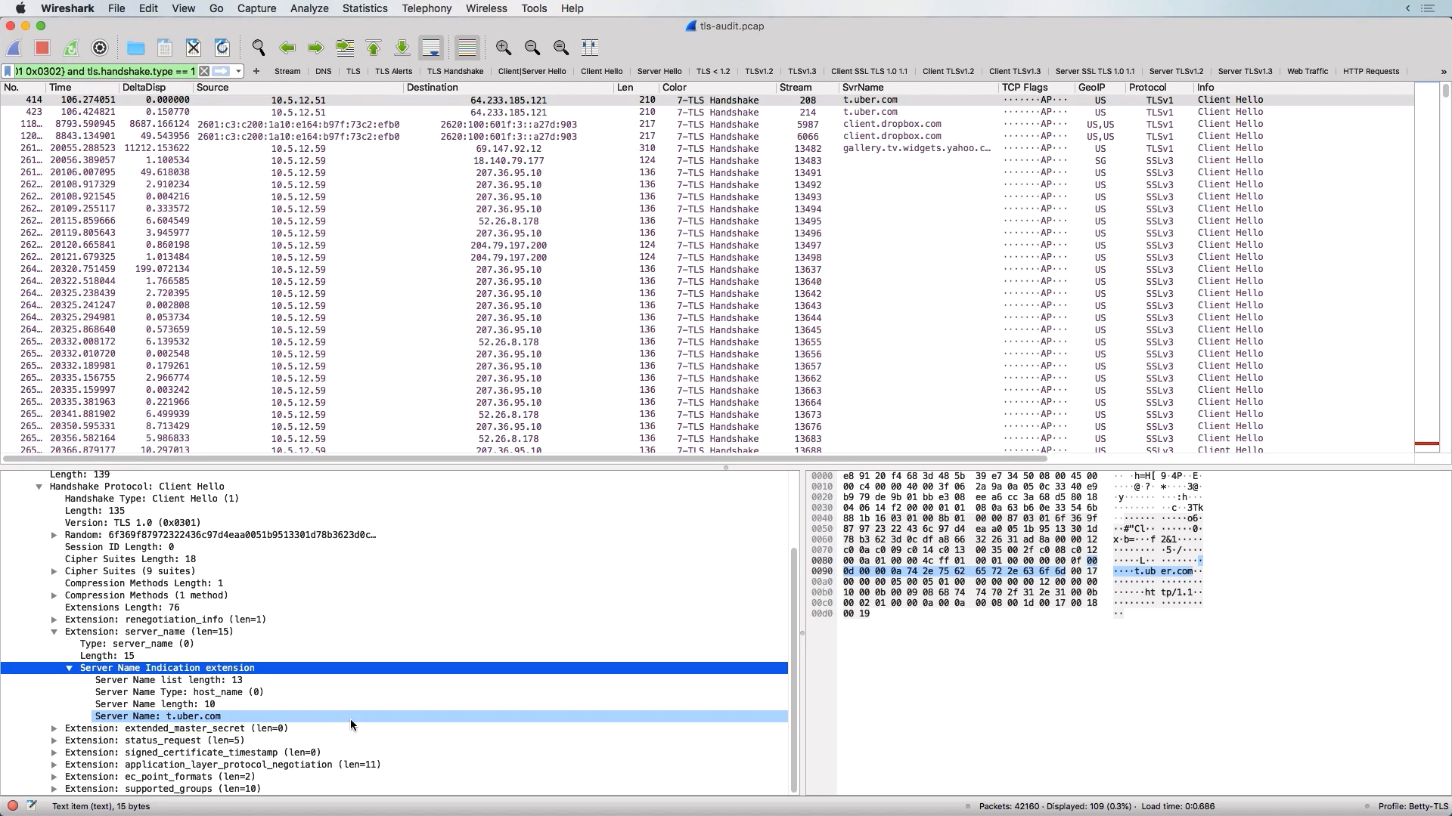
Apply the saved Server SSL TLS 1.0 1.1 filter and collapse the IP details to examine the first Server Hello's TLS layer
{"action": "left_click", "coordinate": [1101, 70]}
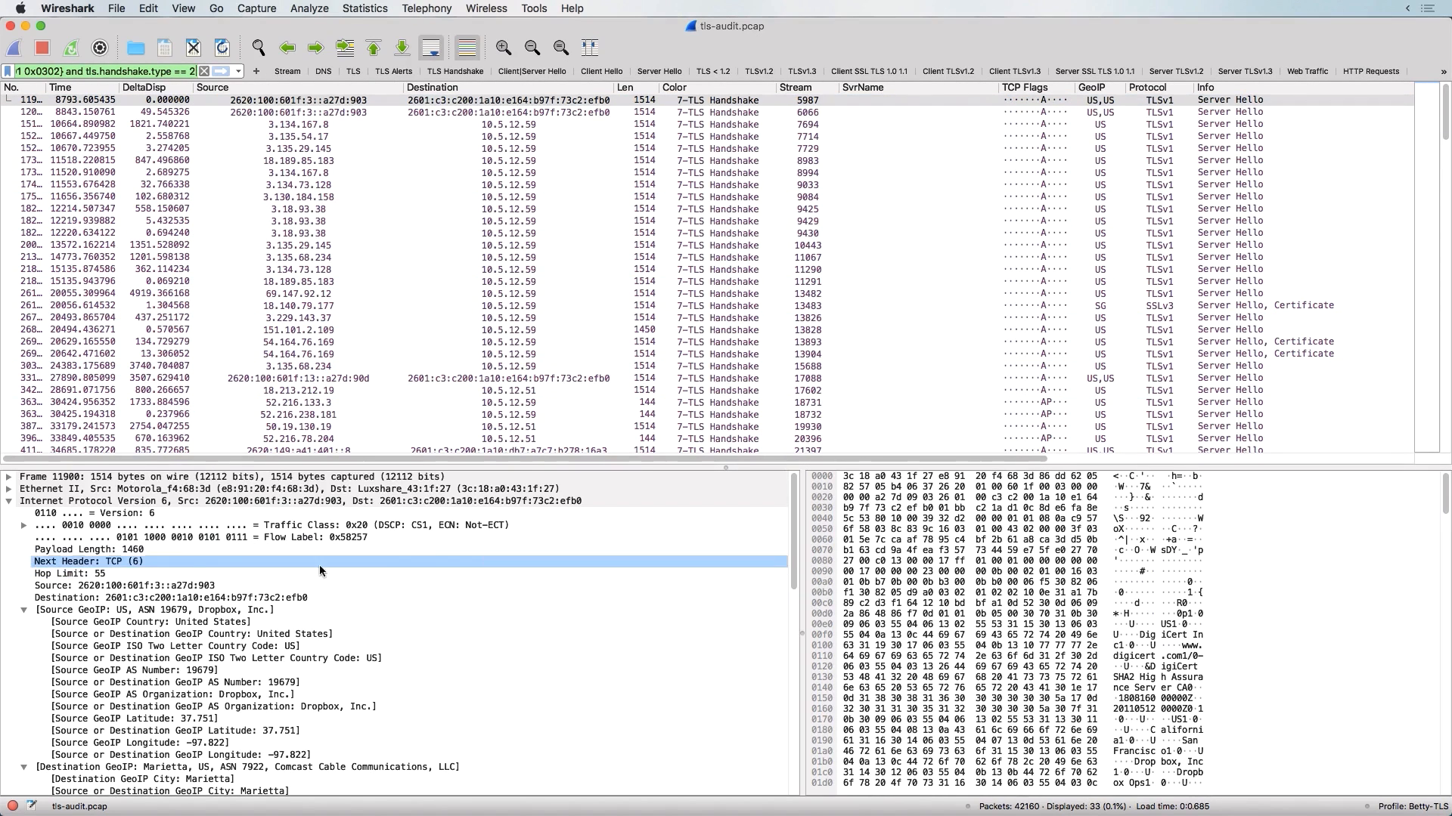
{"action": "left_click", "coordinate": [9, 502]}
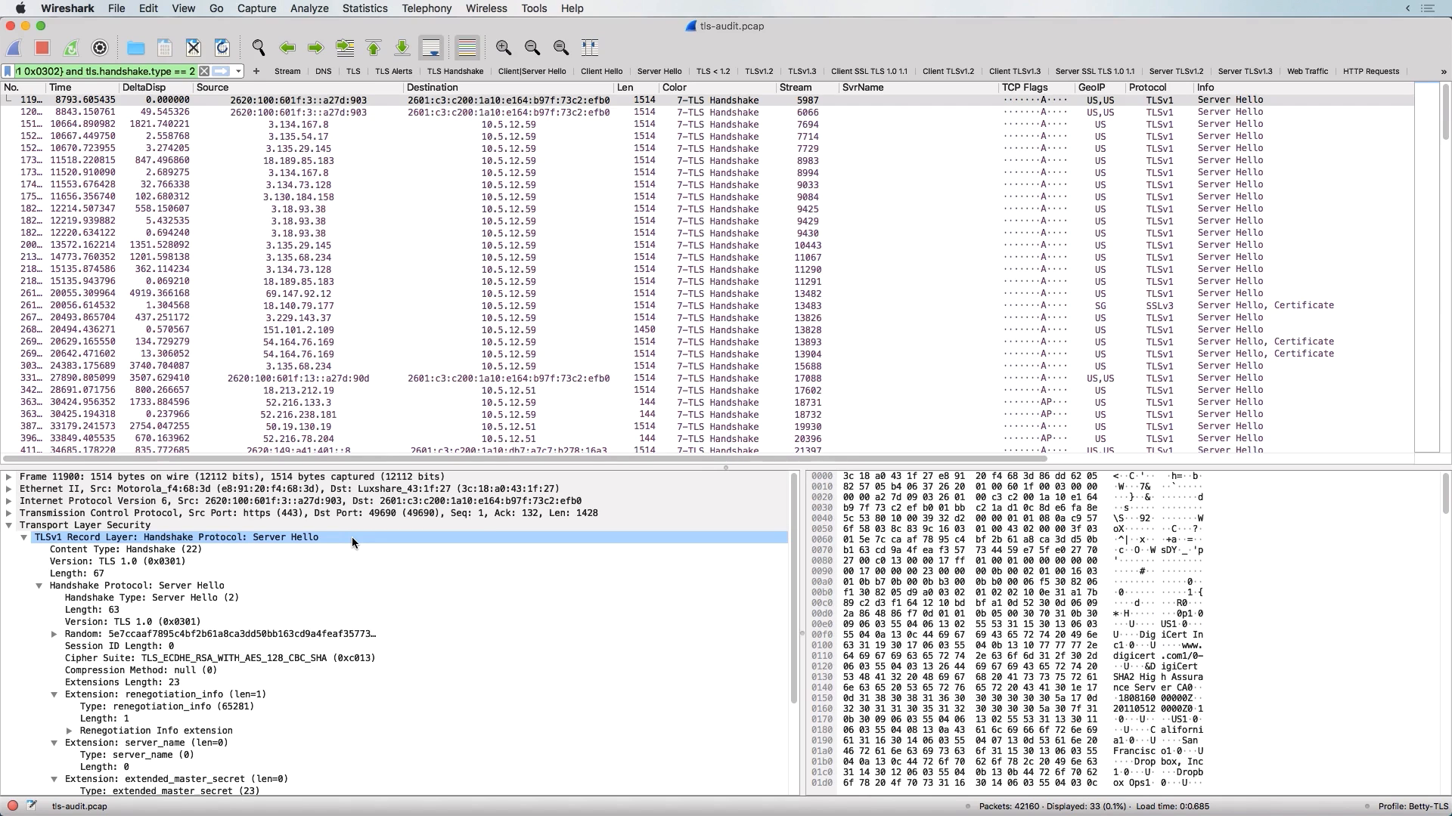
Open the endpoint statistics for the filtered Server Hellos, show the IPv4 endpoints, and limit them to the display filter
{"action": "left_click", "coordinate": [352, 11]}
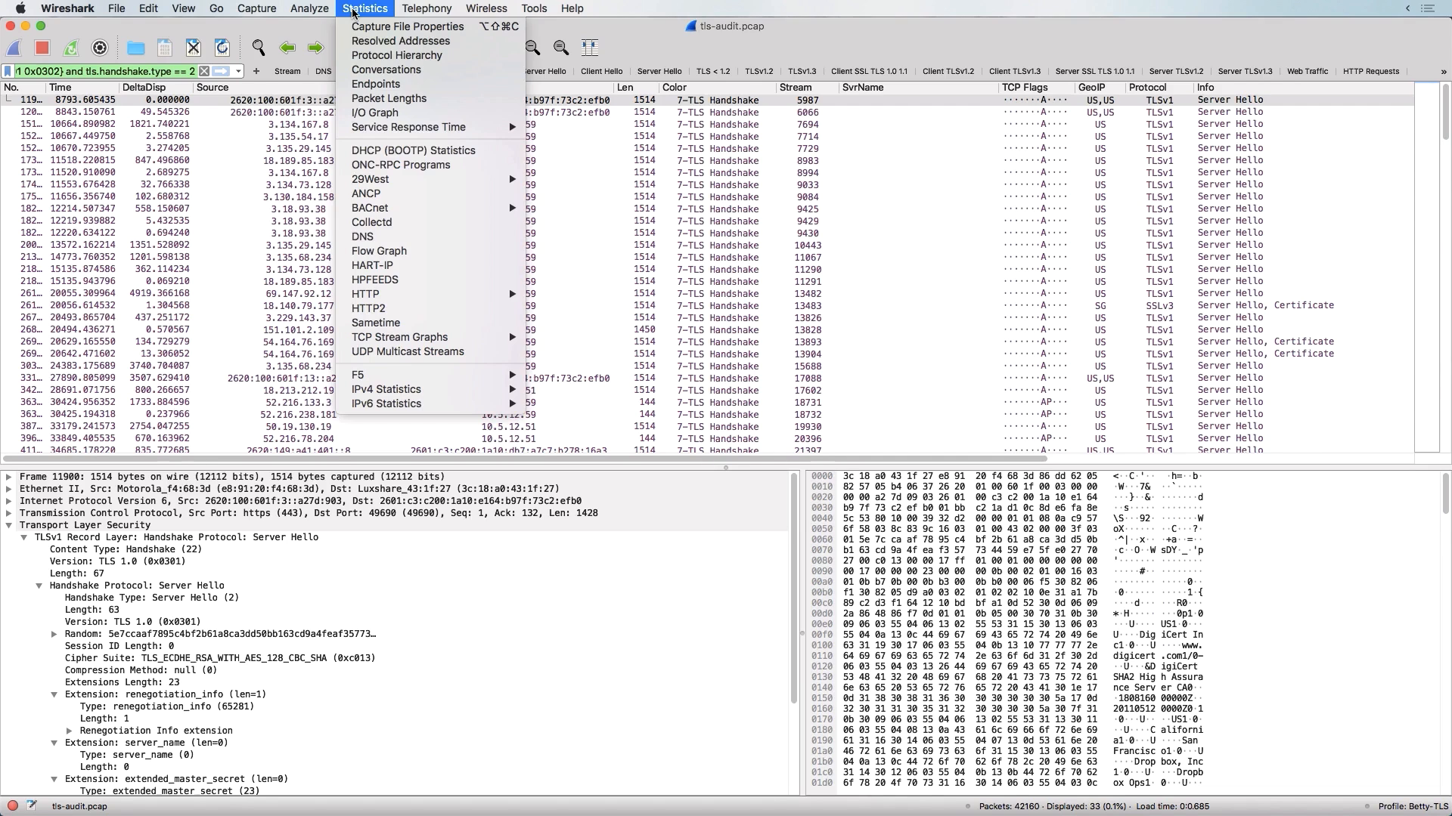
{"action": "left_click", "coordinate": [392, 84]}
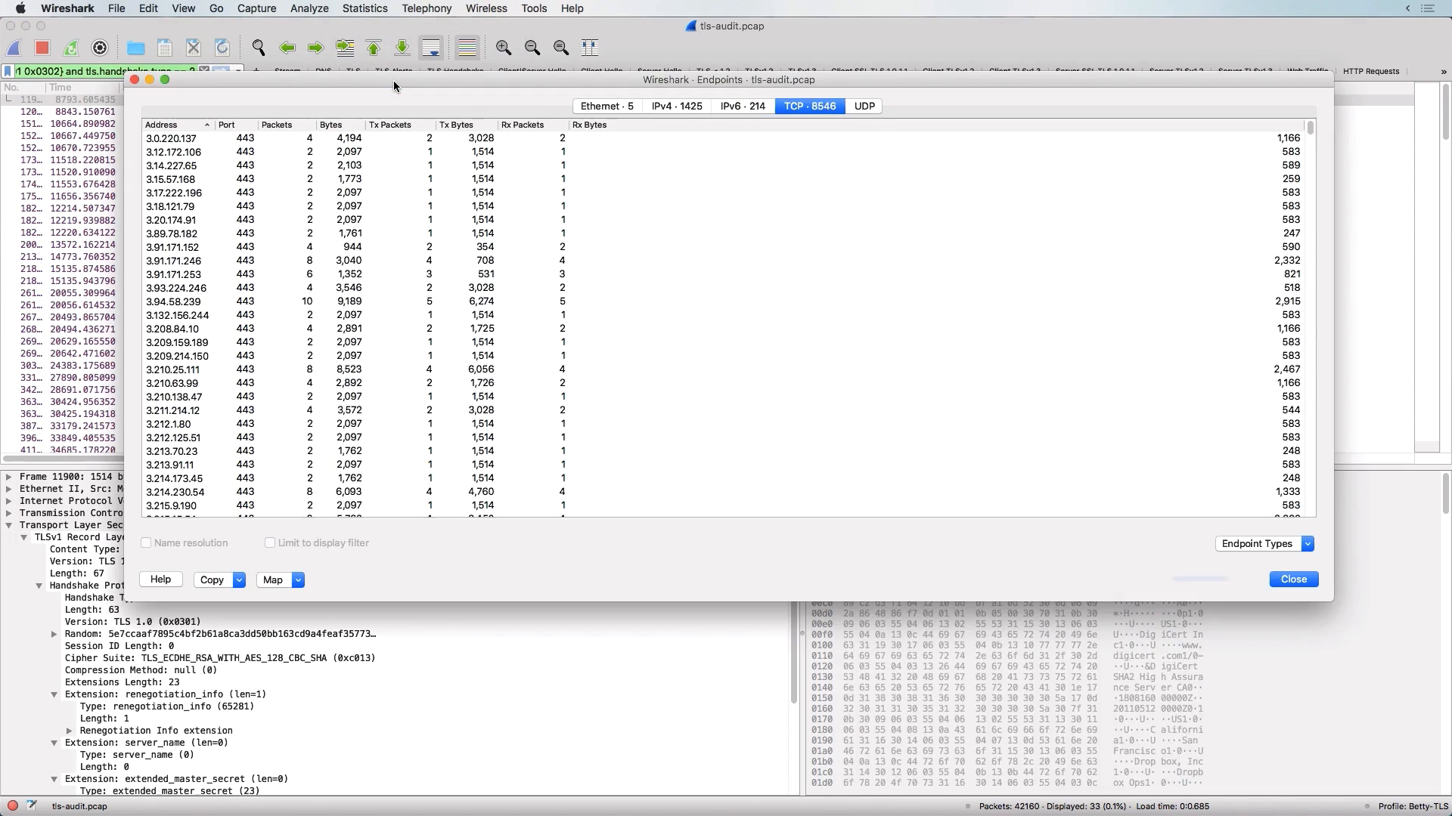
{"action": "left_click", "coordinate": [686, 110]}
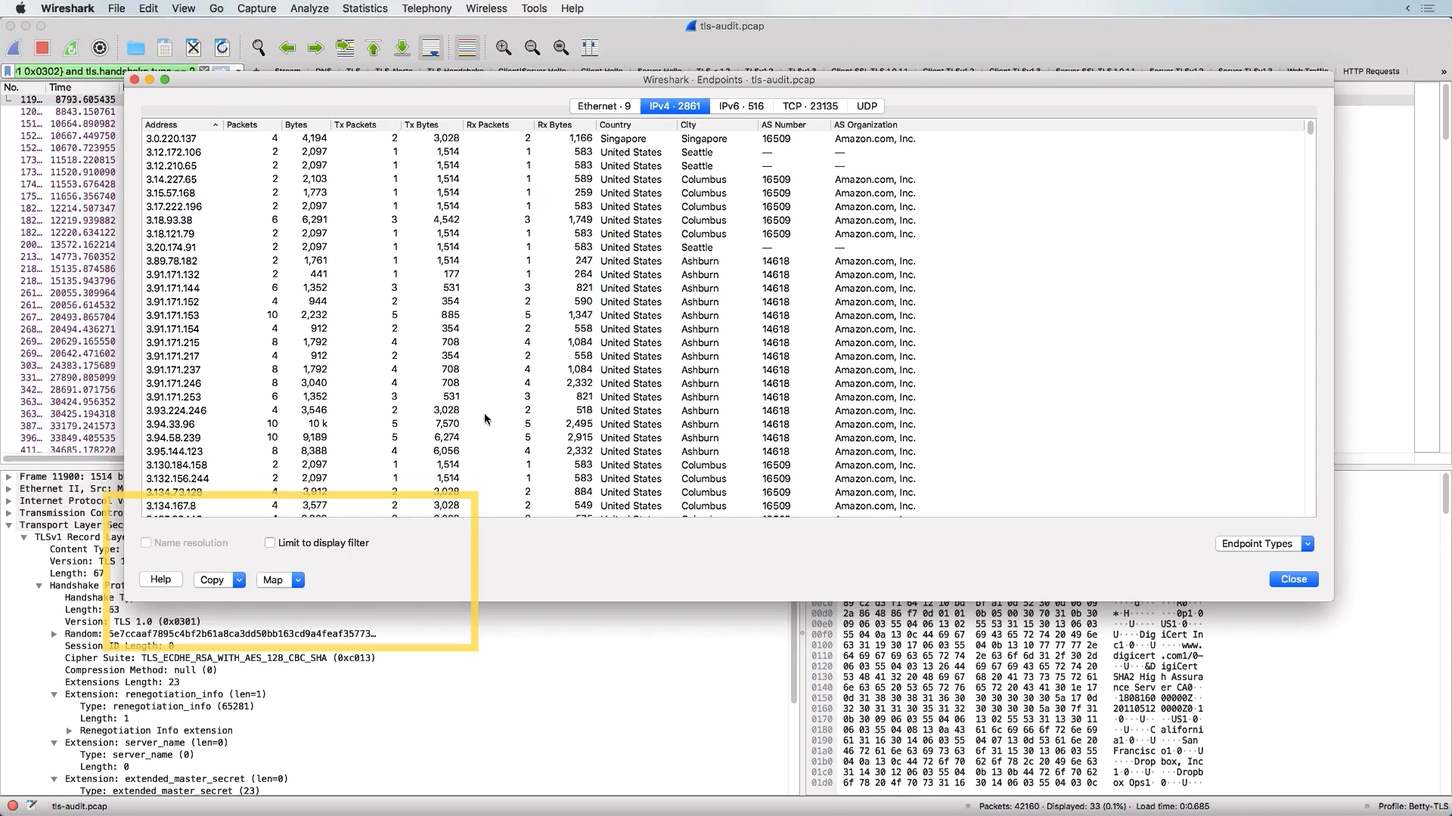
{"action": "left_click", "coordinate": [329, 544]}
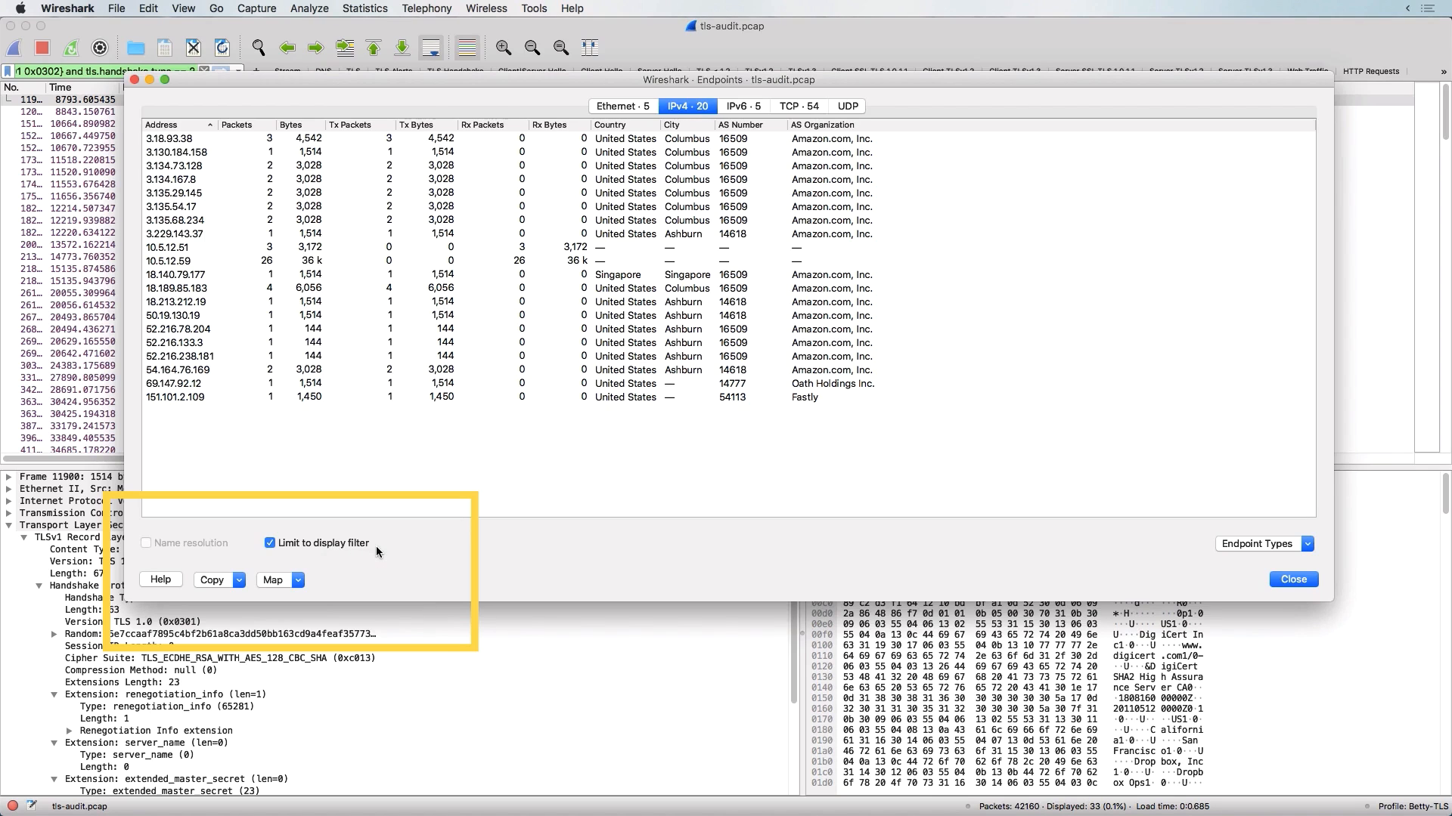
Review the IPv6 endpoints, copy that endpoint list as CSV, and close the endpoint statistics
{"action": "left_click", "coordinate": [745, 106]}
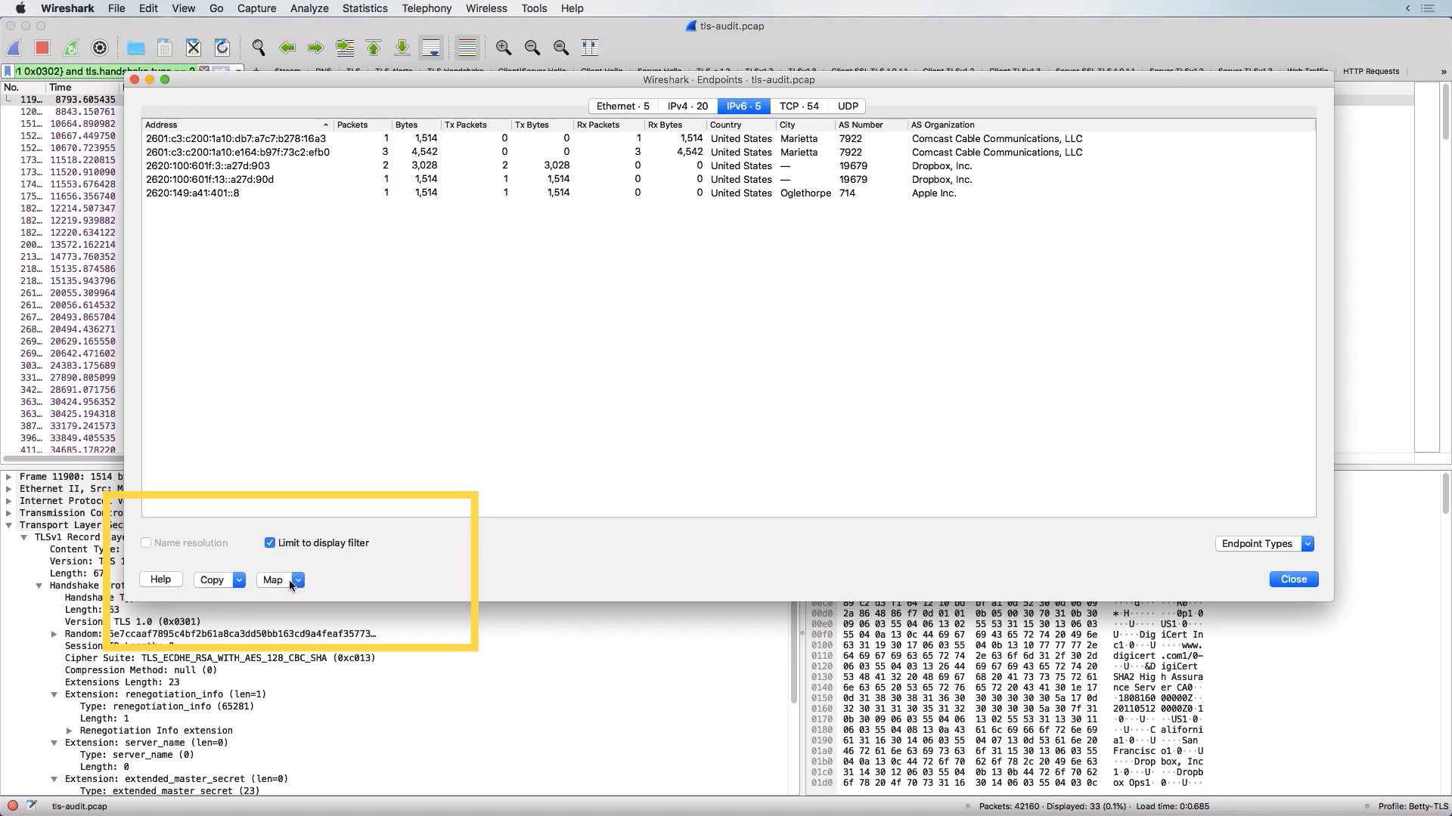
{"action": "left_click", "coordinate": [239, 580]}
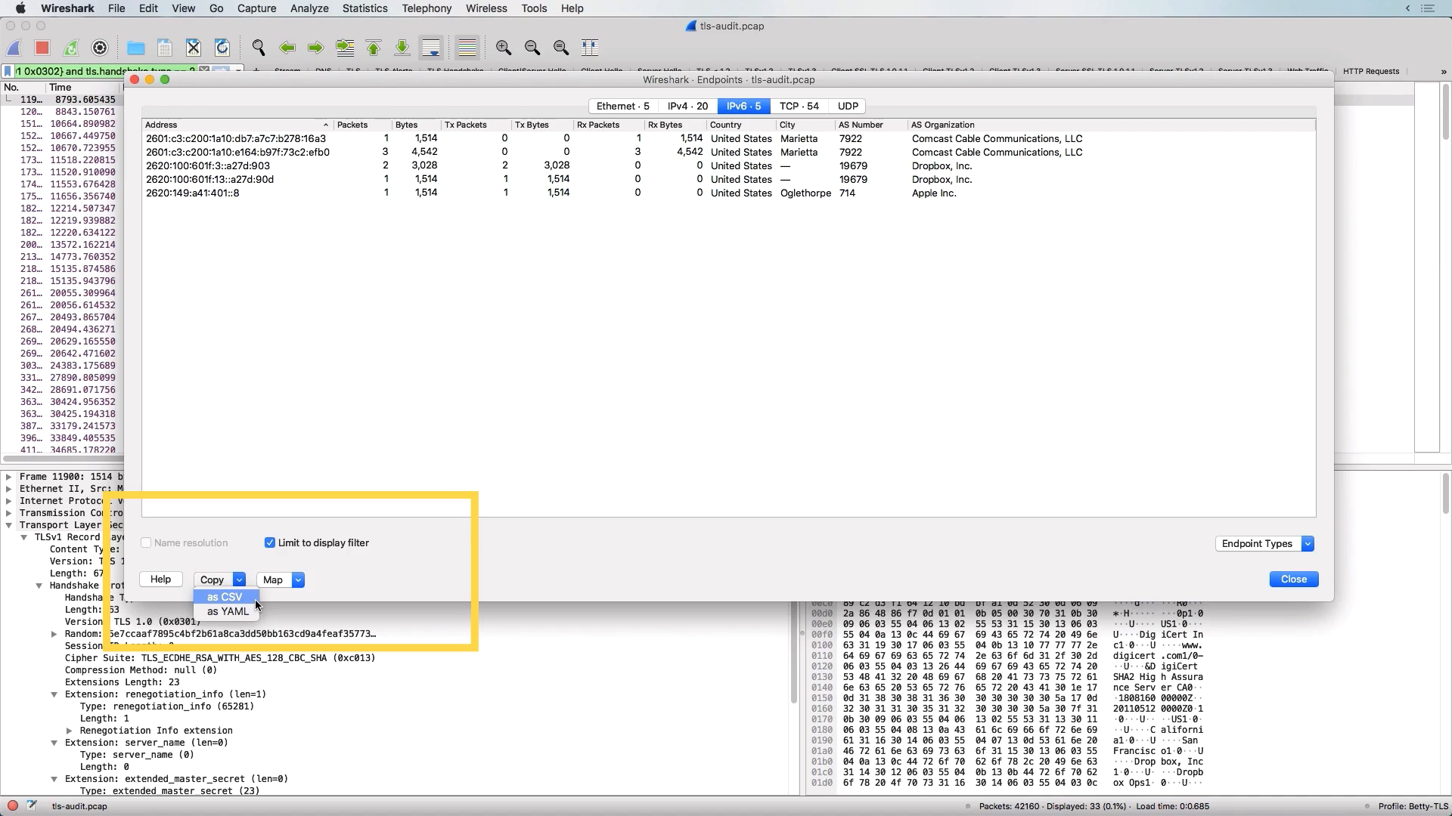
{"action": "left_click", "coordinate": [255, 600]}
{"action": "left_click", "coordinate": [1293, 579]}
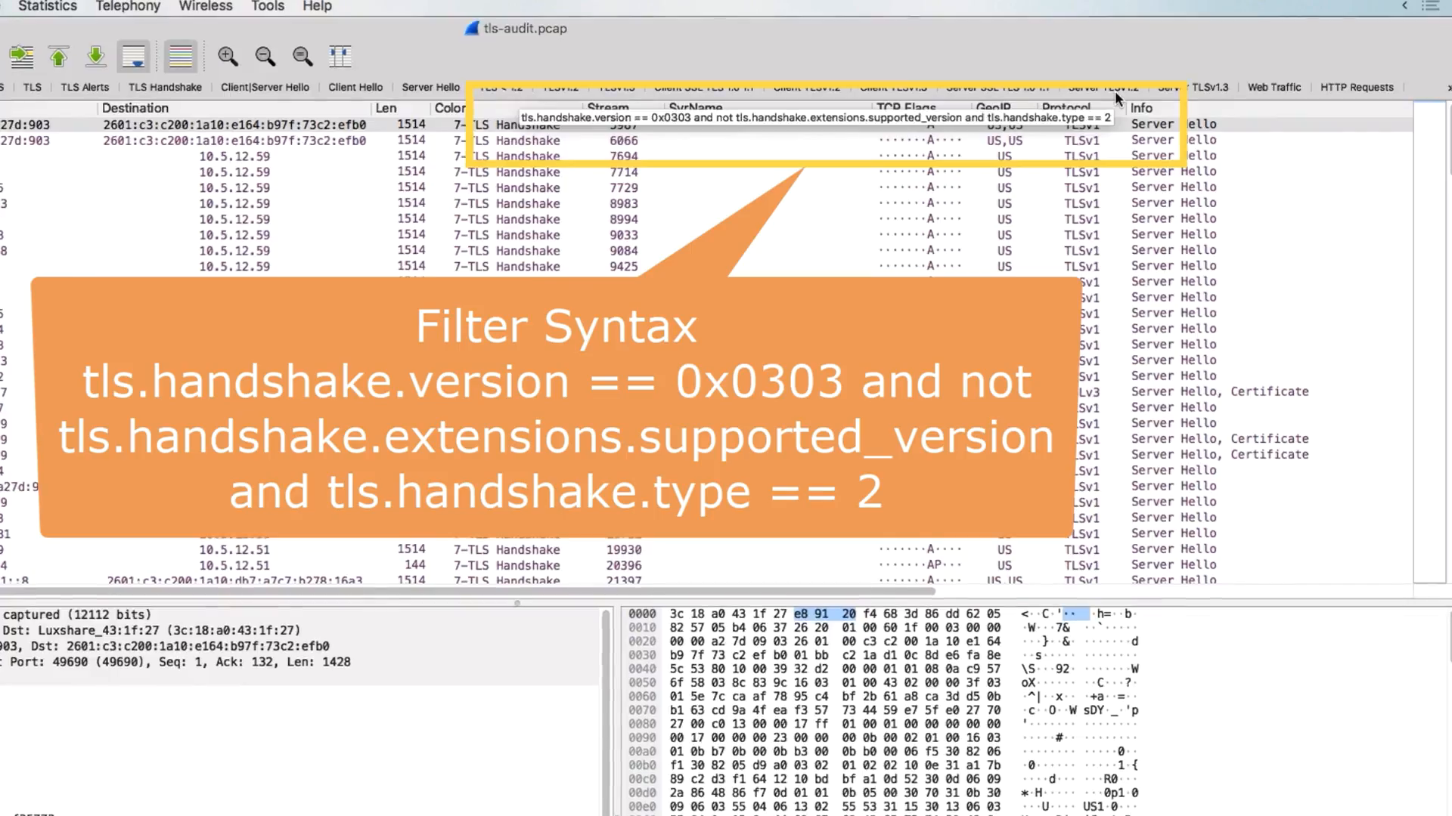
Apply the saved Server TLSv1.2 filter and open the endpoint statistics limited to that display filter
{"action": "left_click", "coordinate": [1121, 88]}
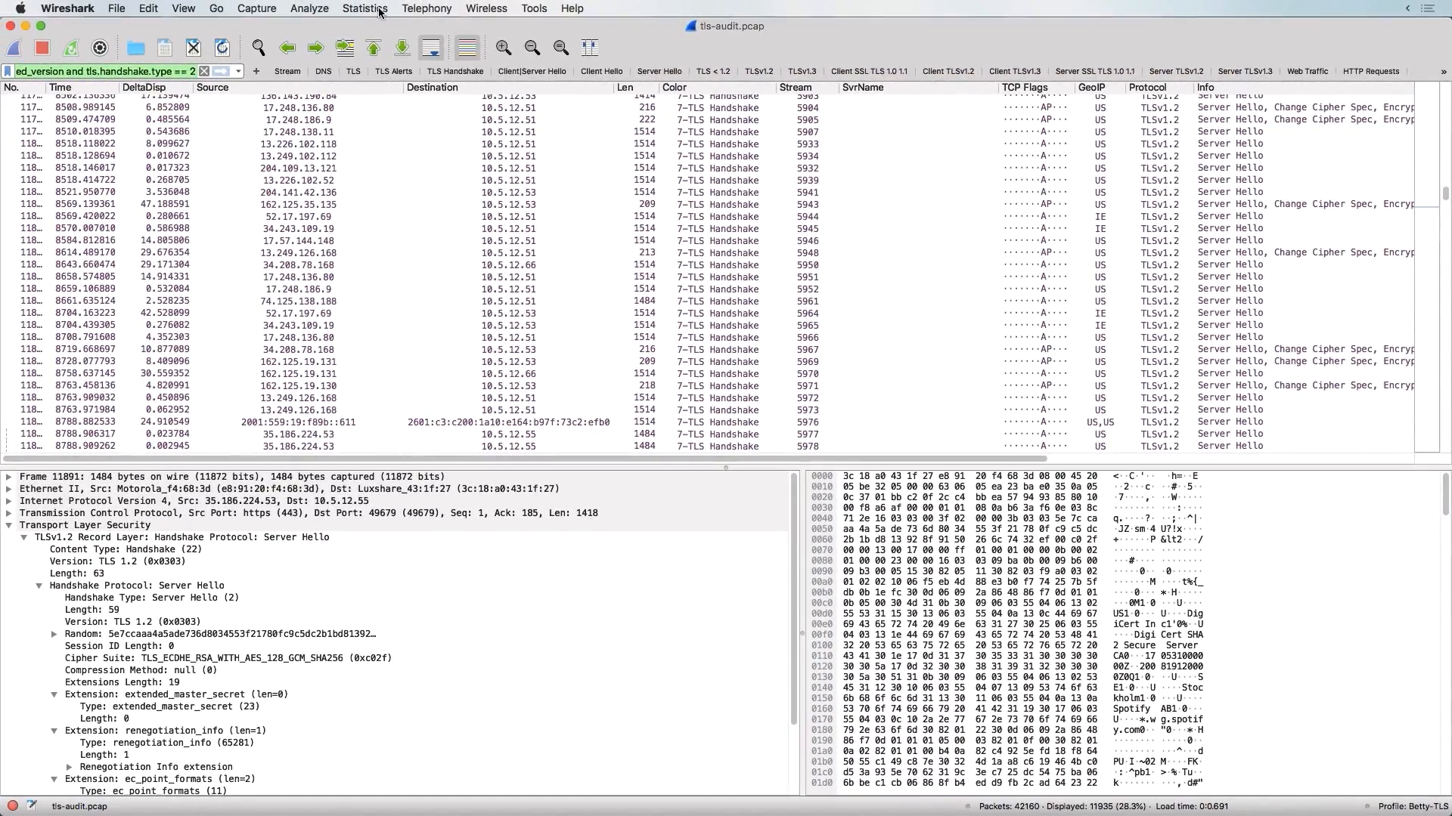
{"action": "left_click", "coordinate": [380, 13]}
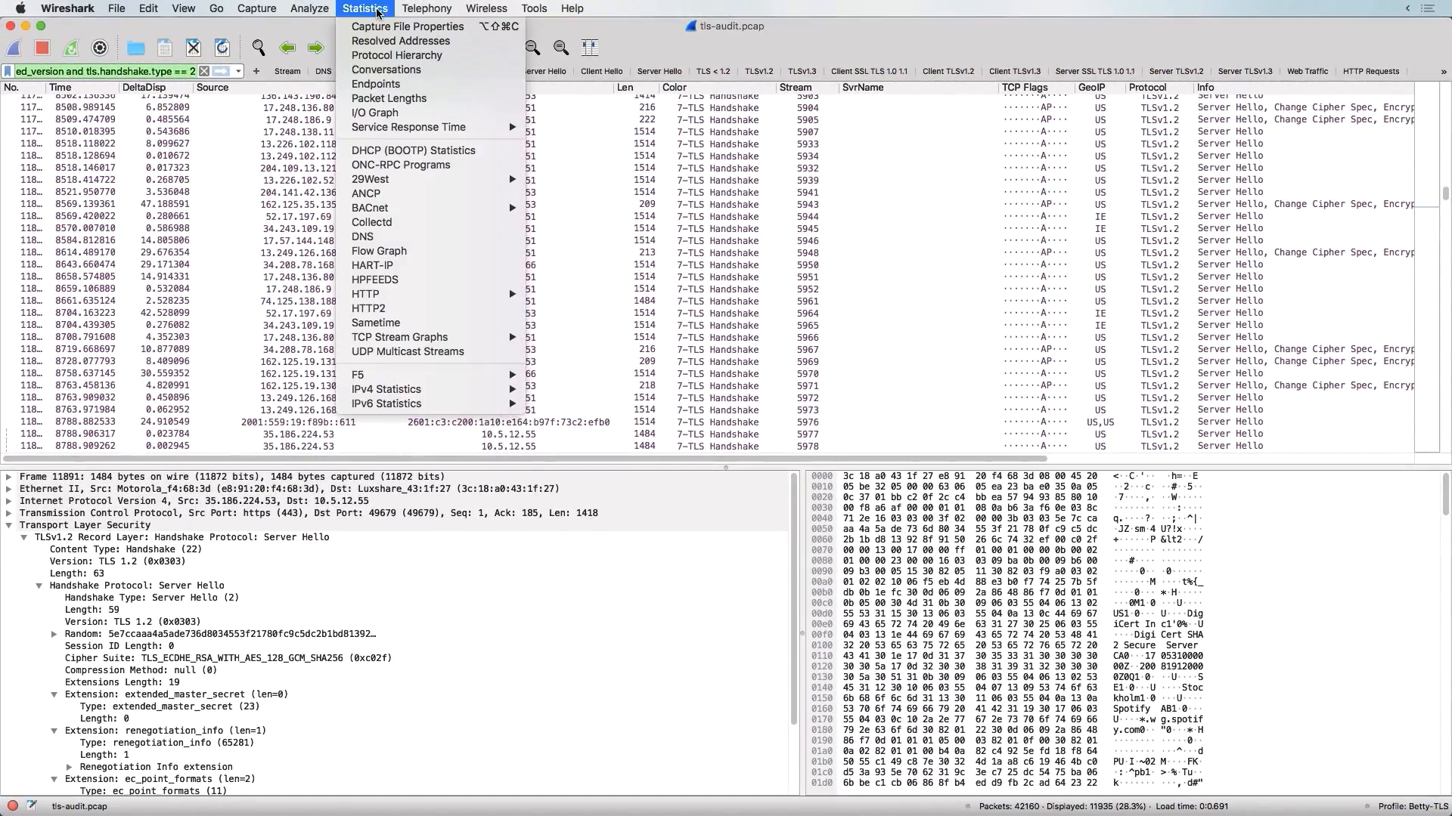
{"action": "left_click", "coordinate": [392, 85]}
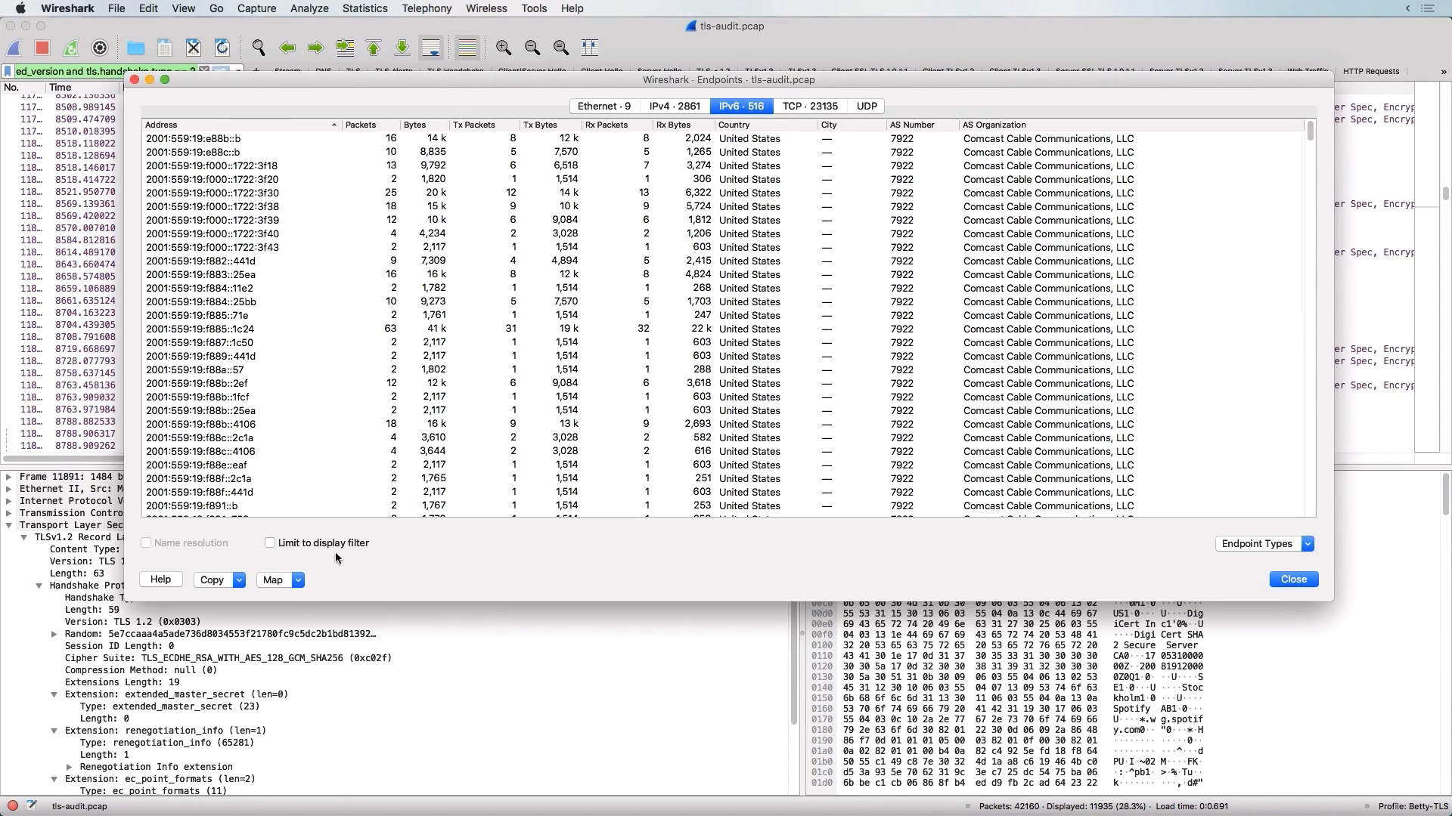
{"action": "left_click", "coordinate": [337, 543]}
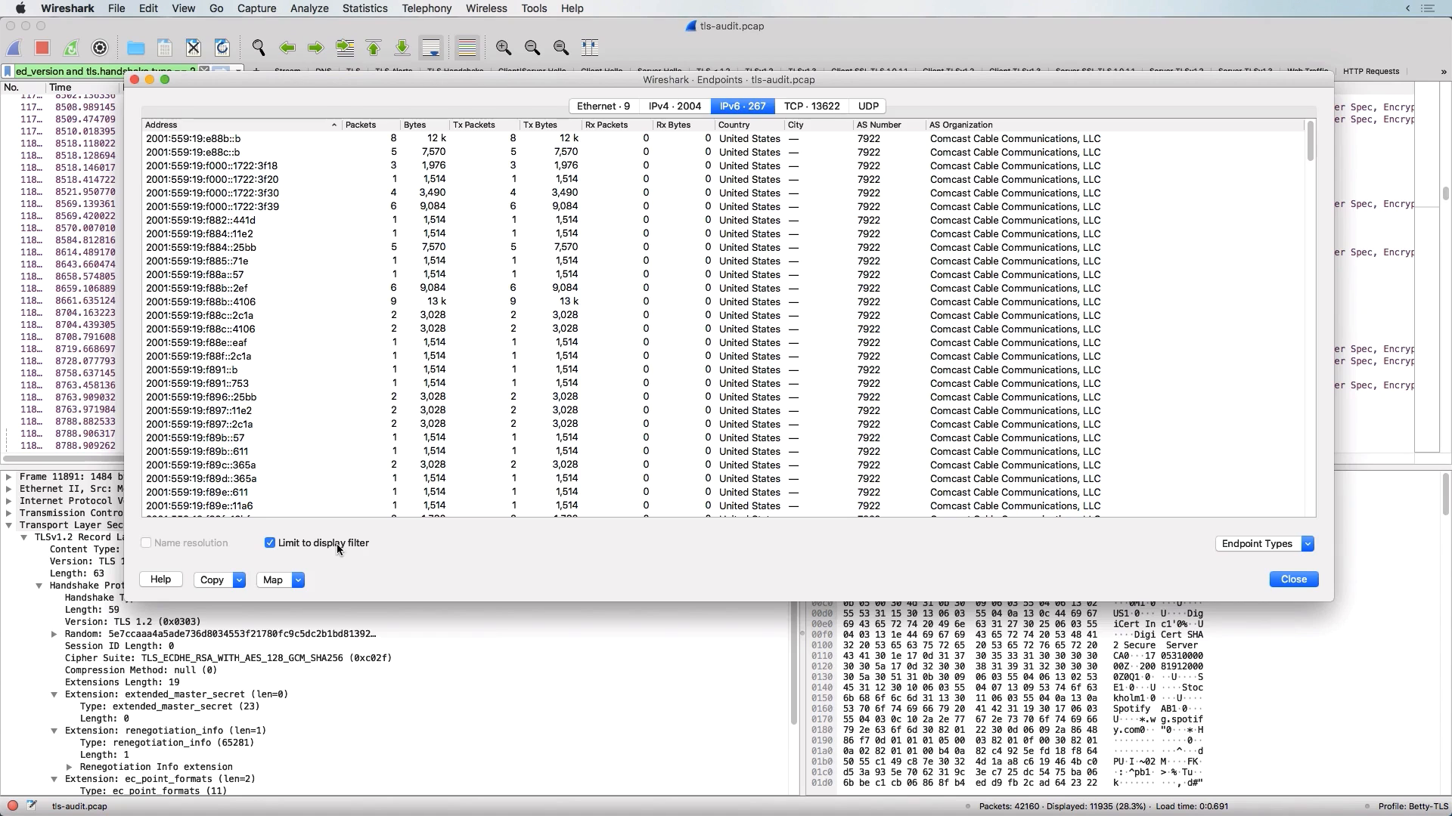
Examine the IPv4 endpoints of the TLS 1.2 servers from the first to the last entry, including their countries and AS organizations
{"action": "left_click", "coordinate": [672, 106]}
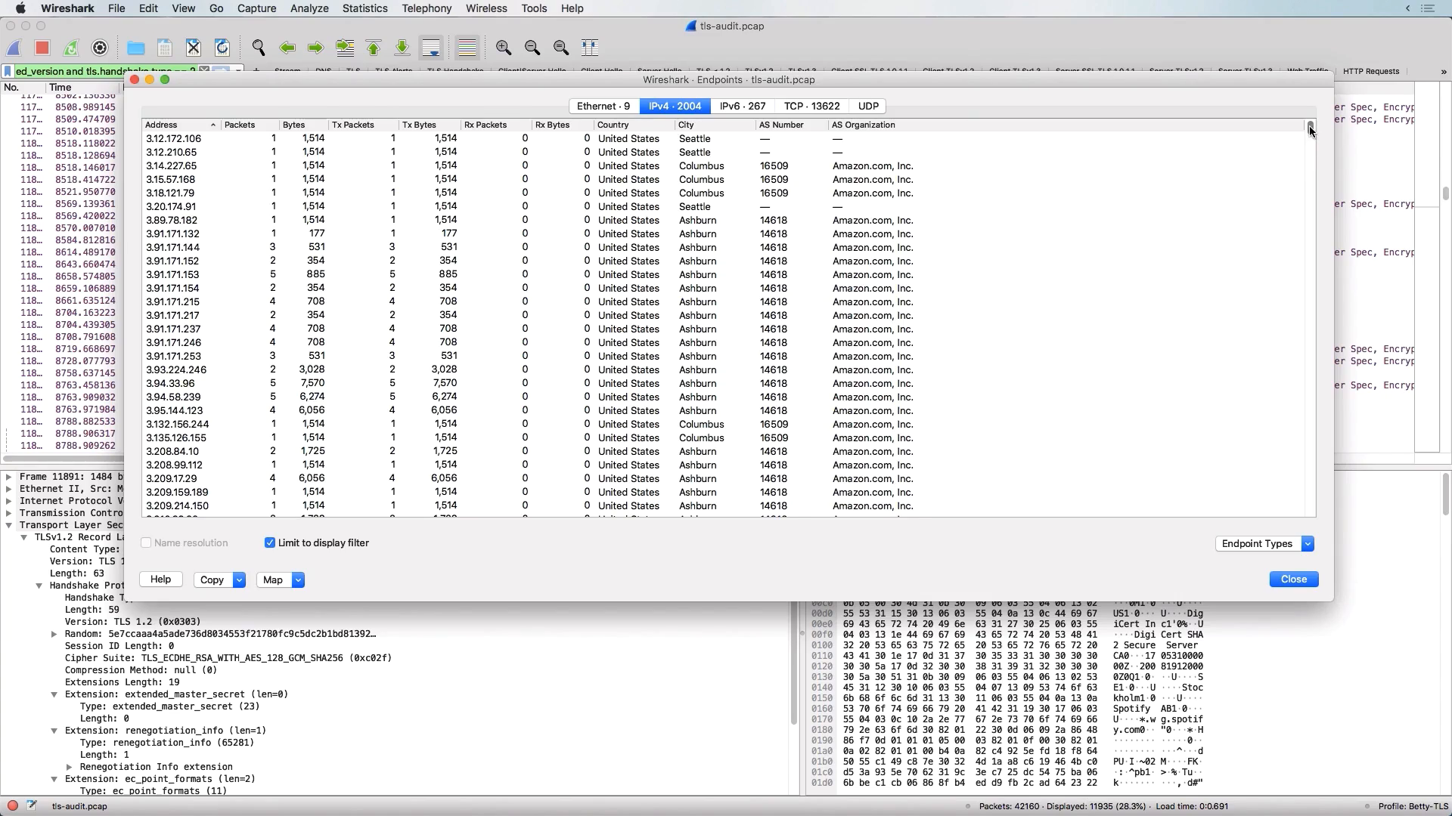
{"action": "left_click_drag", "start_coordinate": [1311, 131], "coordinate": [1311, 142]}
{"action": "left_click_drag", "start_coordinate": [1315, 168], "coordinate": [1329, 514]}
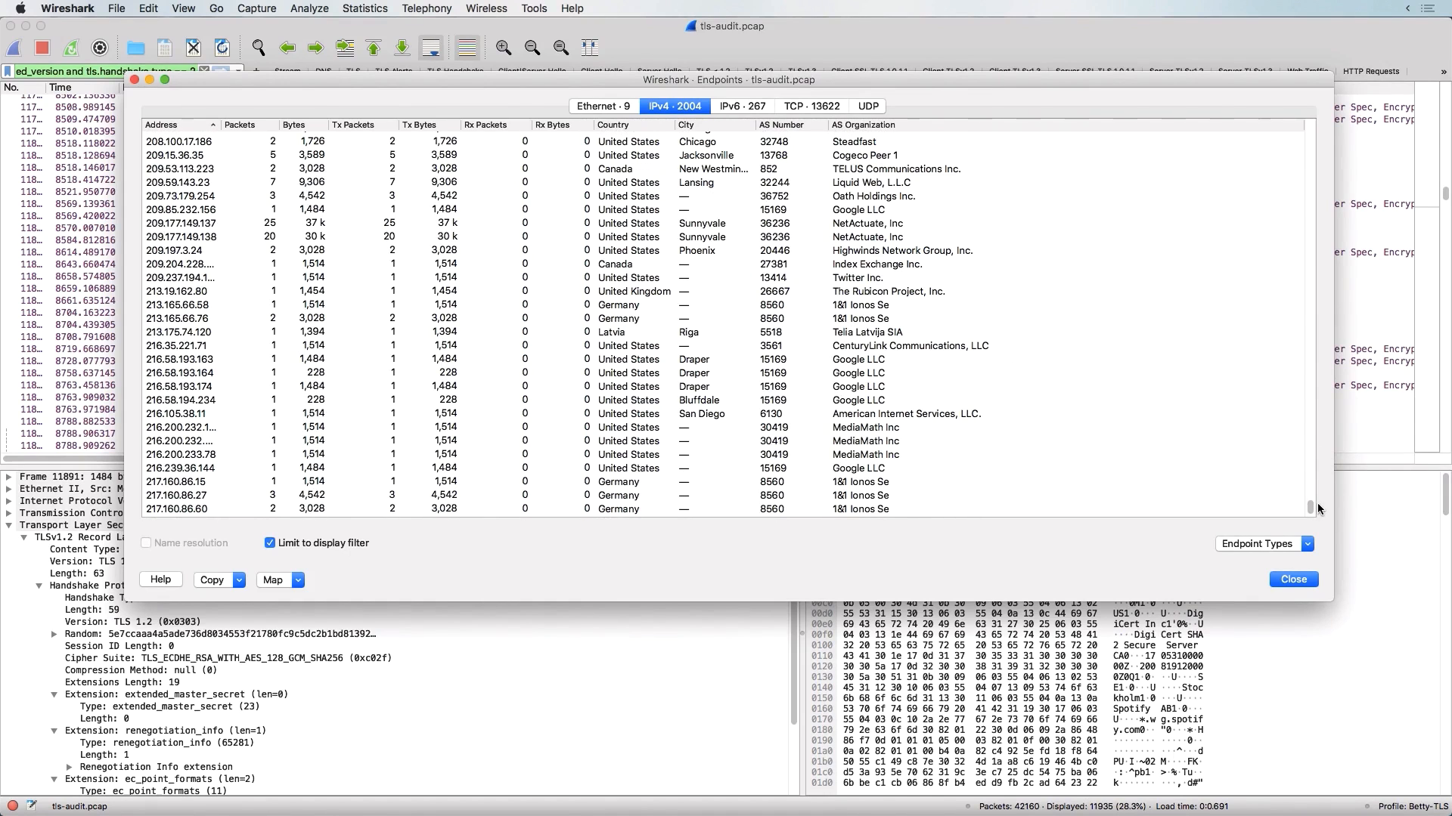